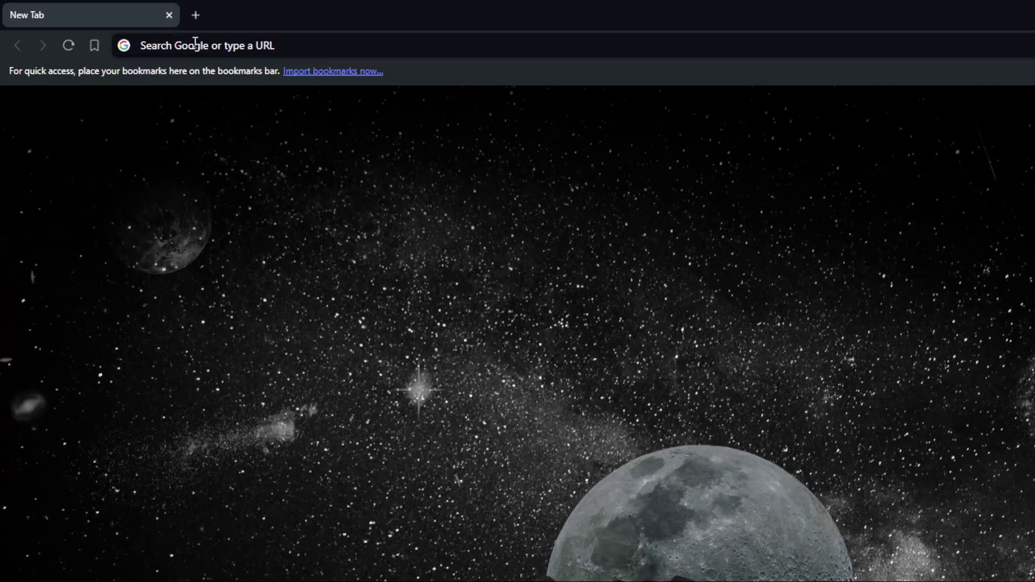
- Open wix.com in the browser
{"action": "left_click", "coordinate": [140, 30]}
{"action": "type", "text": "wix"}
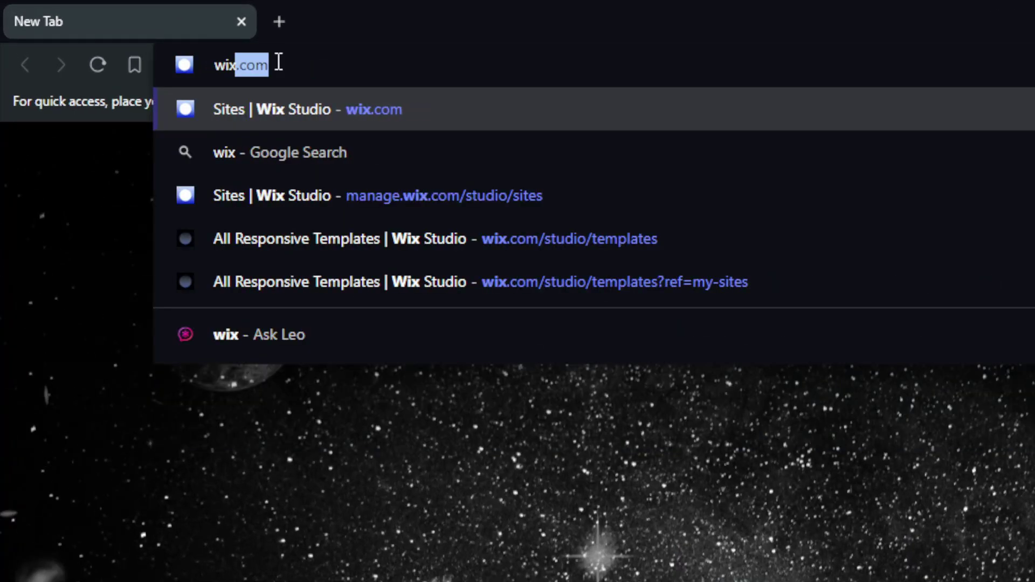
{"action": "type", "text": ".com"}
{"action": "key", "text": "Return"}
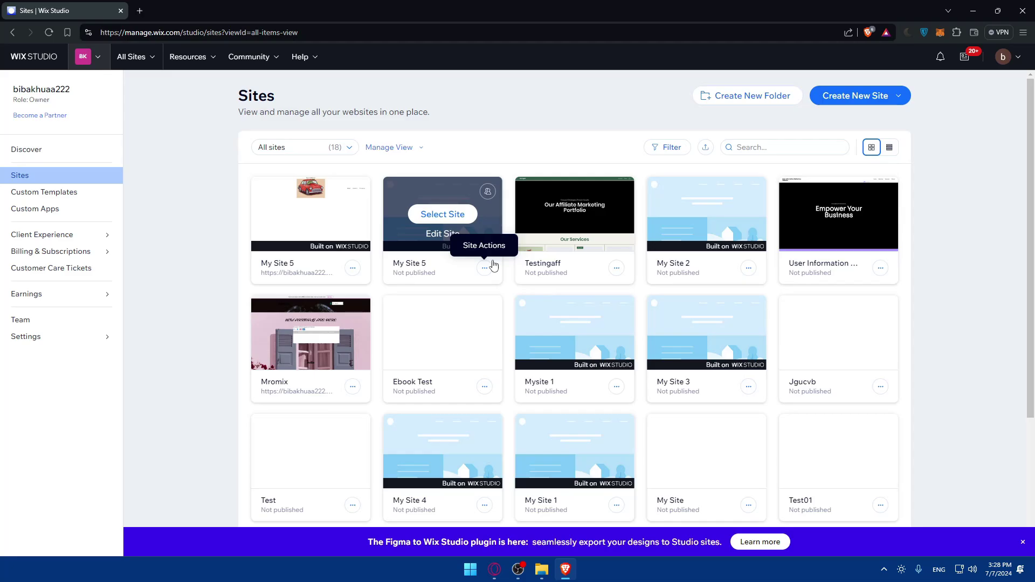
- Open wix.com in a private window and highlight the note about starting free without a credit card
{"action": "key", "text": "ctrl+shift+n"}
{"action": "type", "text": "wix.com"}
{"action": "key", "text": "Return"}
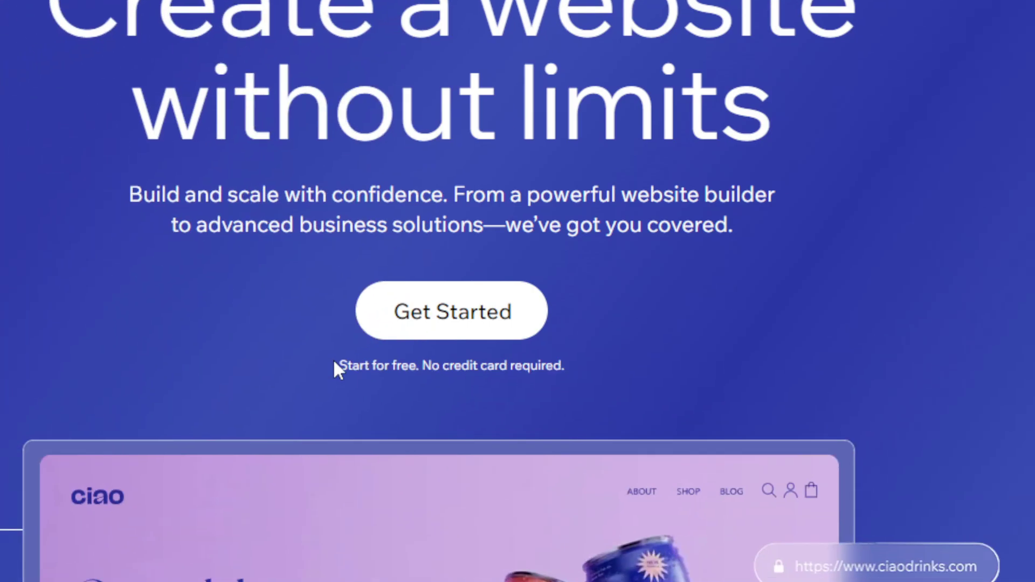
{"action": "left_click_drag", "start_coordinate": [337, 365], "coordinate": [640, 292]}
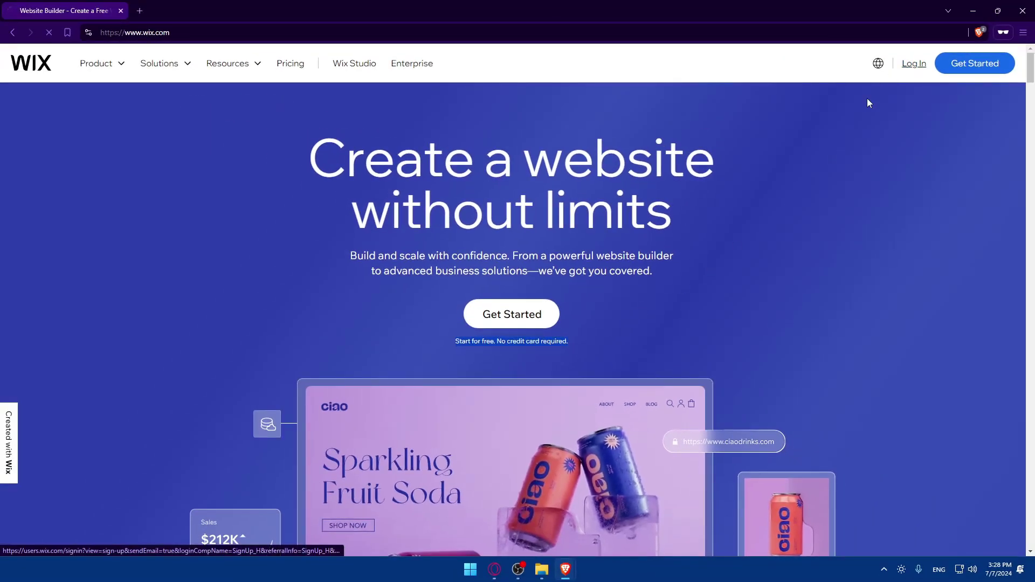
- View the Wix log-in and account creation pages reached from Get Started, and close the private window
{"action": "left_click", "coordinate": [468, 313]}
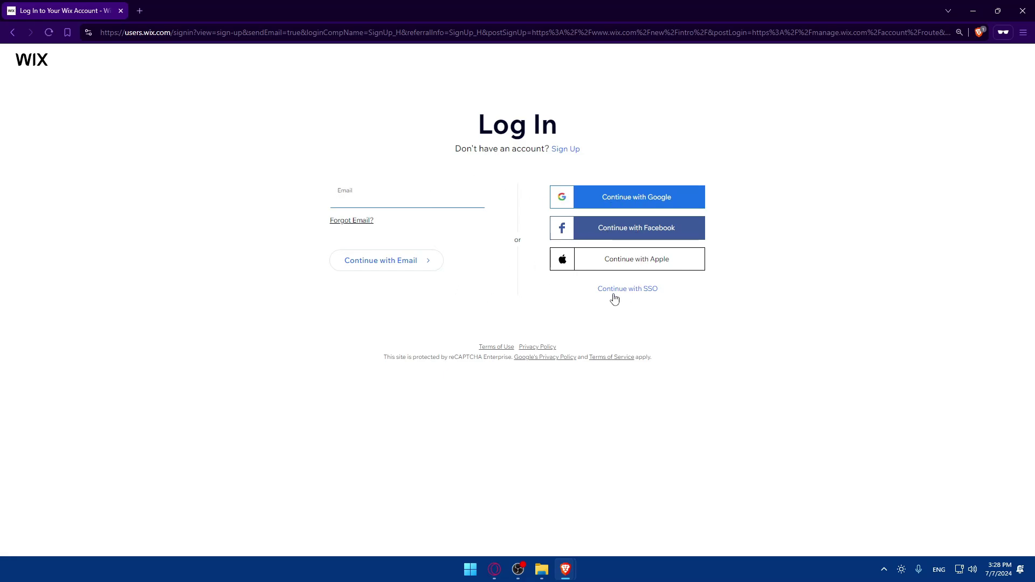
{"action": "key", "text": "alt+Left"}
{"action": "left_click", "coordinate": [970, 64]}
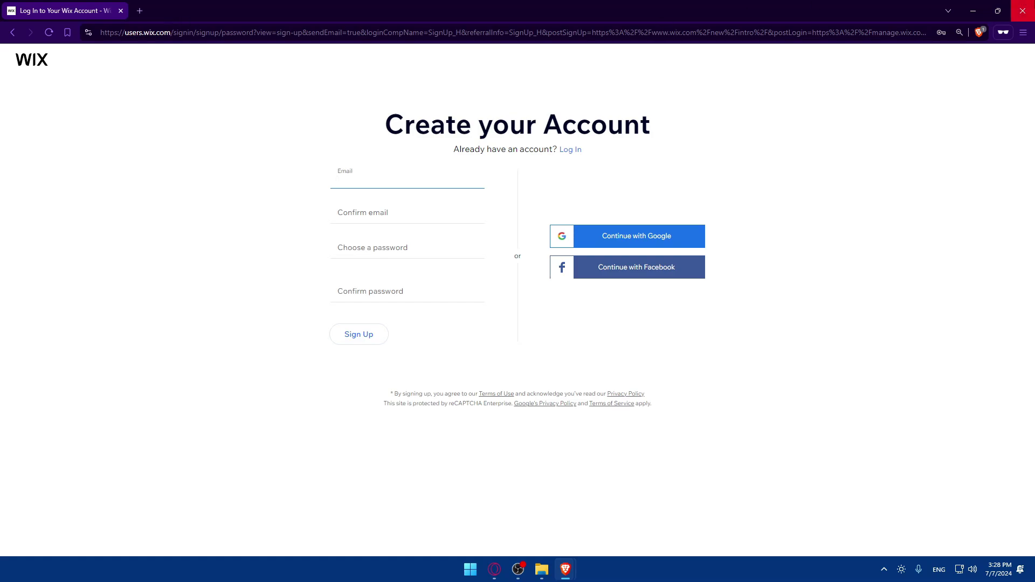
{"action": "left_click", "coordinate": [1022, 10]}
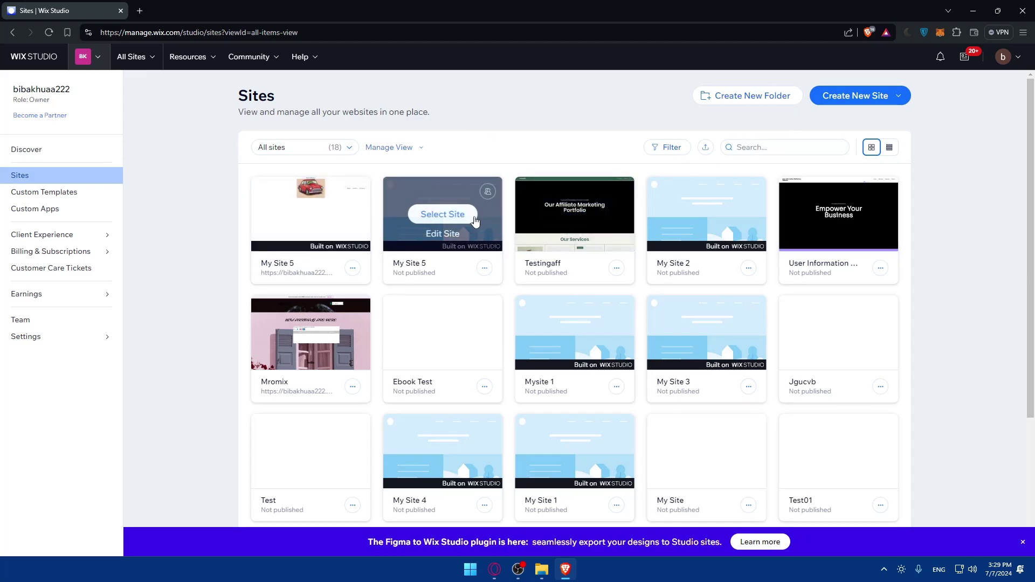
- Create a new site using the Studio blank canvas option
{"action": "left_click", "coordinate": [866, 99]}
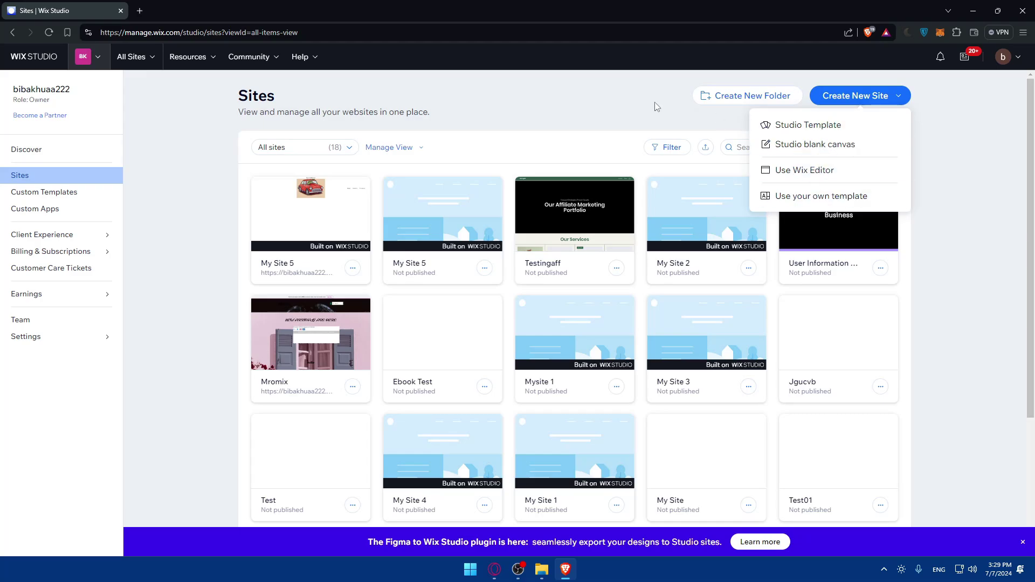
{"action": "left_click", "coordinate": [556, 96]}
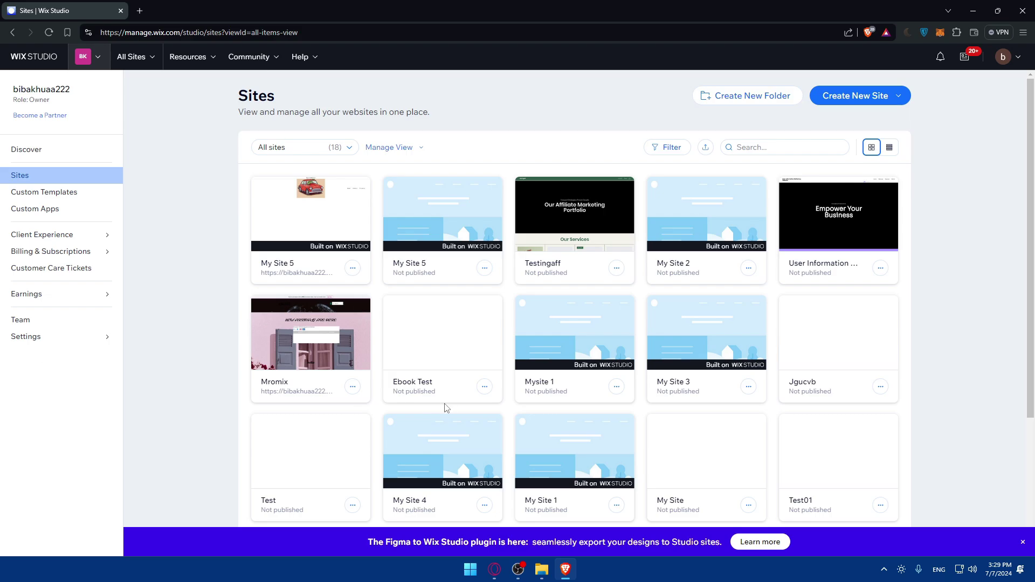
{"action": "scroll", "coordinate": [539, 378], "scroll_direction": "down", "scroll_amount": 3}
{"action": "scroll", "coordinate": [733, 370], "scroll_direction": "up", "scroll_amount": 3}
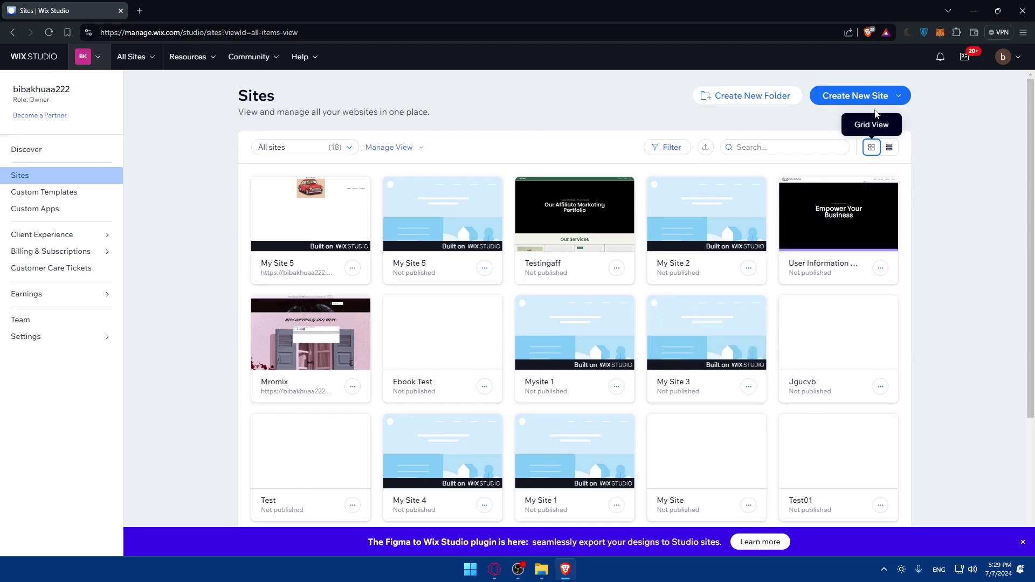
{"action": "left_click", "coordinate": [885, 97]}
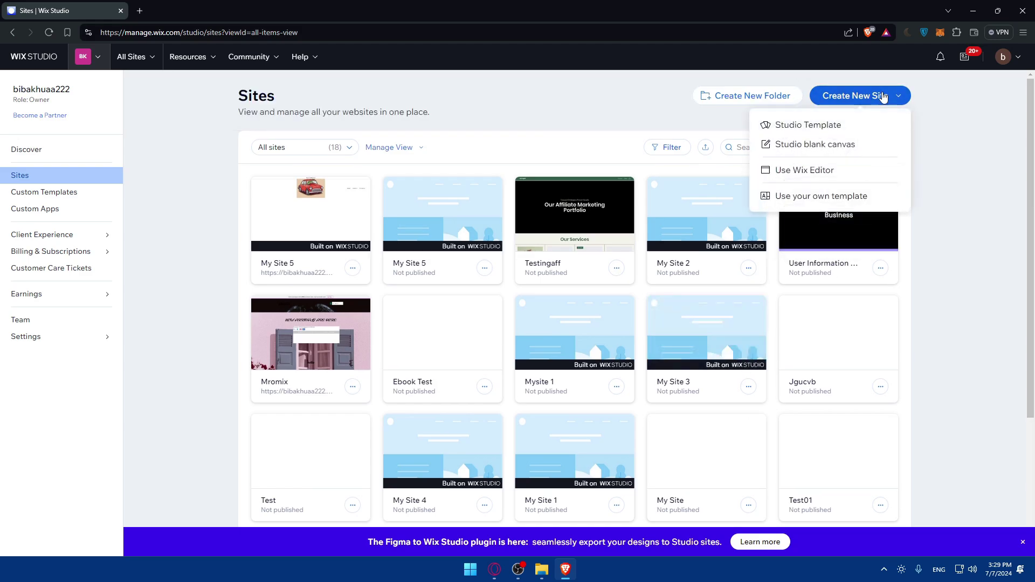
{"action": "left_click", "coordinate": [828, 145]}
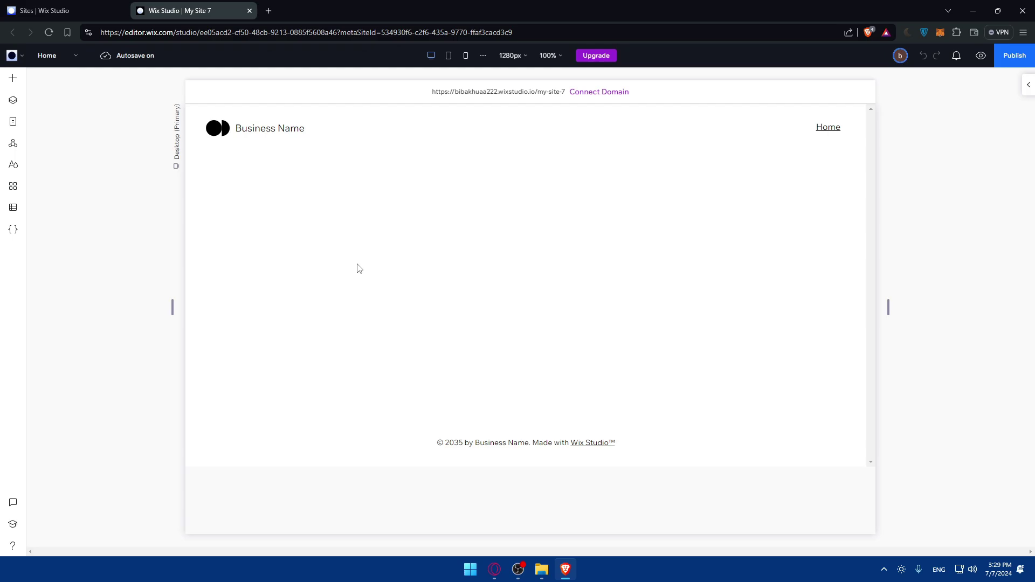
- Look over the quick-add elements available for the empty section on the home page
{"action": "left_click", "coordinate": [591, 268]}
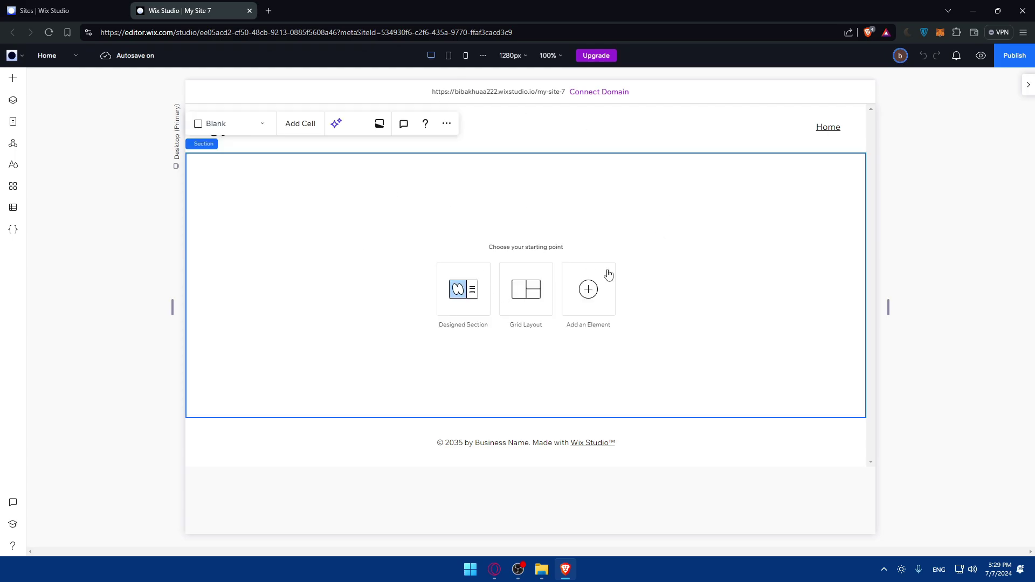
{"action": "left_click", "coordinate": [587, 286]}
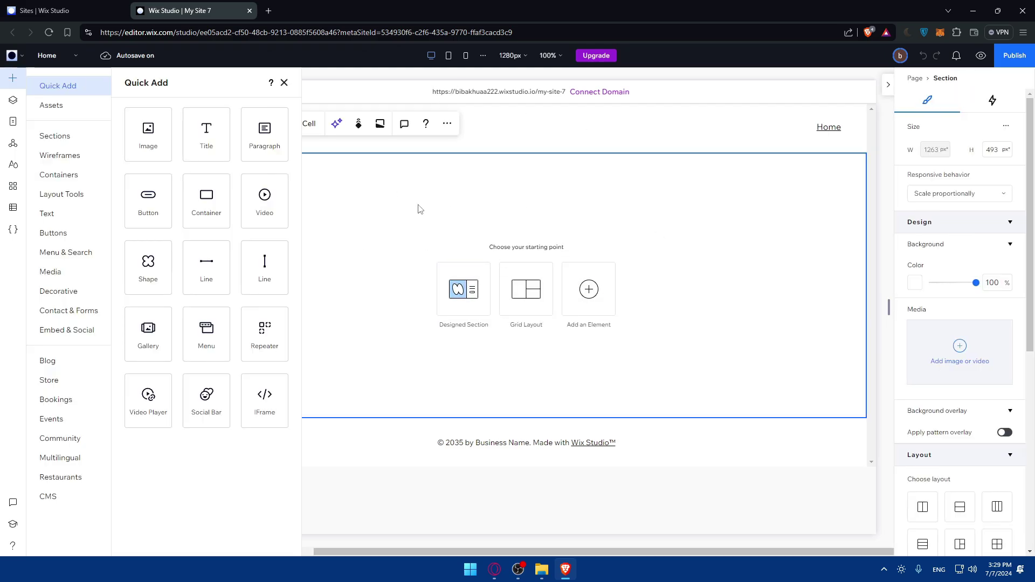
{"action": "left_click", "coordinate": [326, 186]}
{"action": "left_click", "coordinate": [82, 317]}
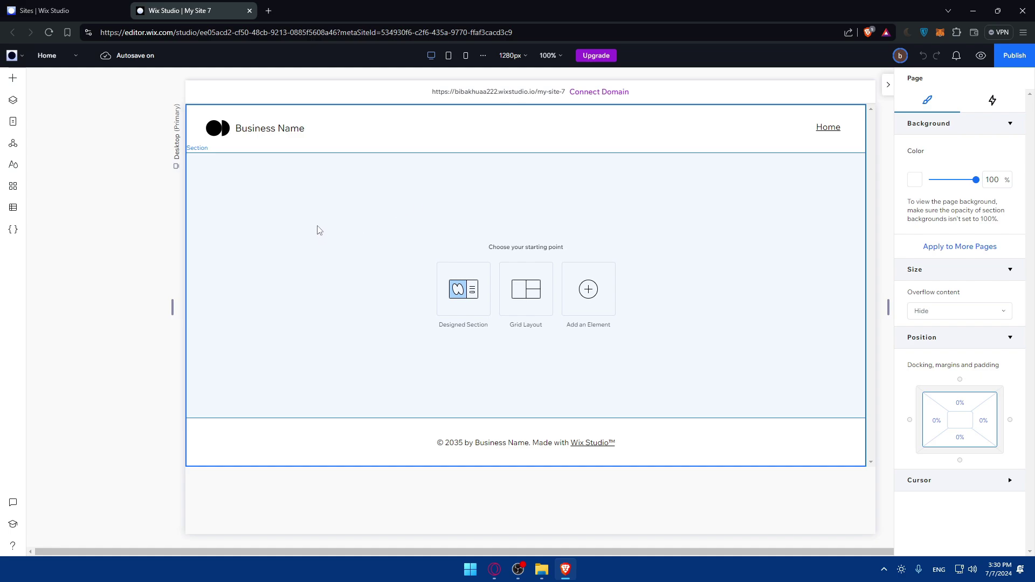
- Add a standard blank page to the site's main pages
{"action": "left_click", "coordinate": [12, 121]}
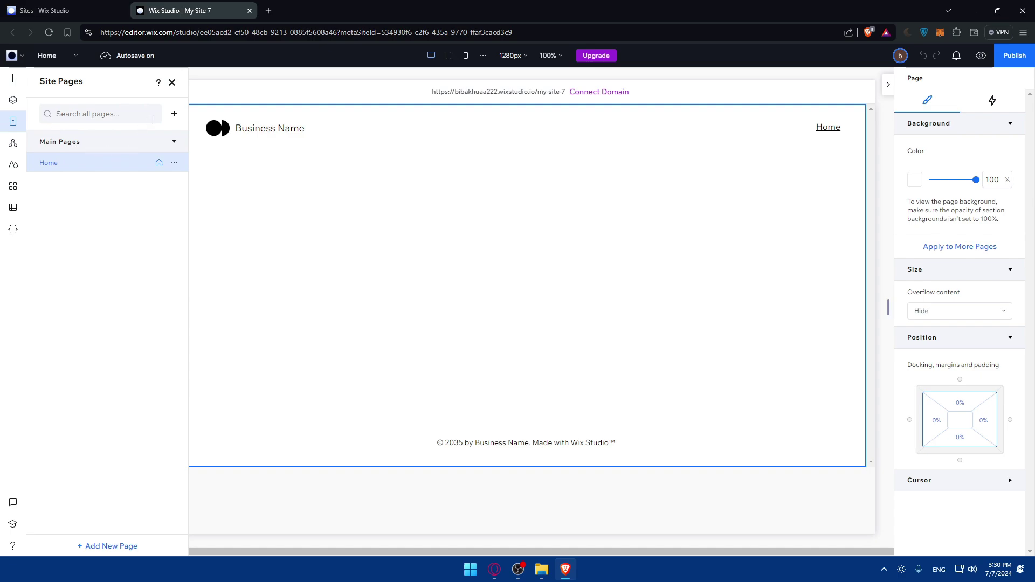
{"action": "left_click", "coordinate": [174, 114]}
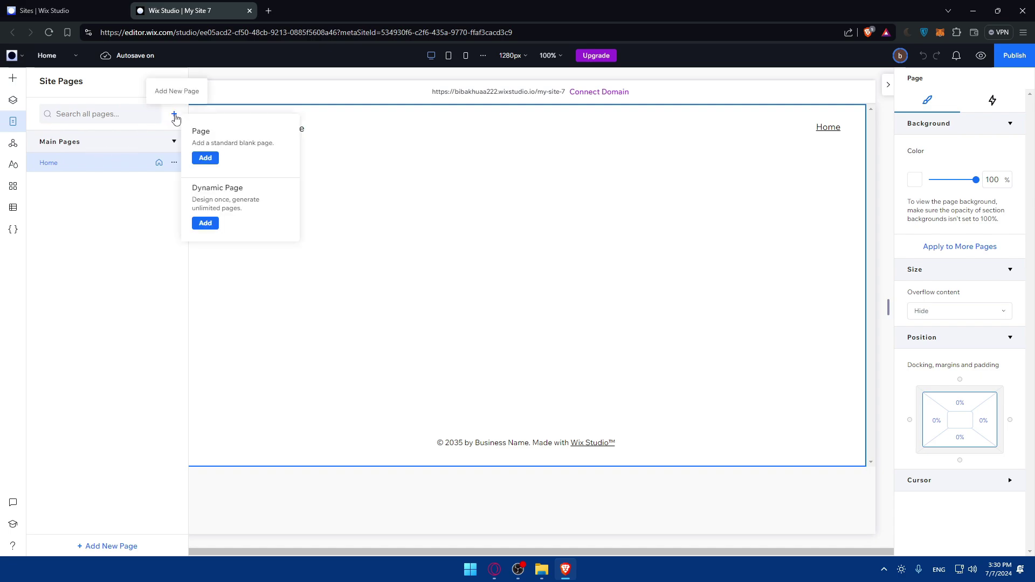
{"action": "left_click", "coordinate": [206, 158]}
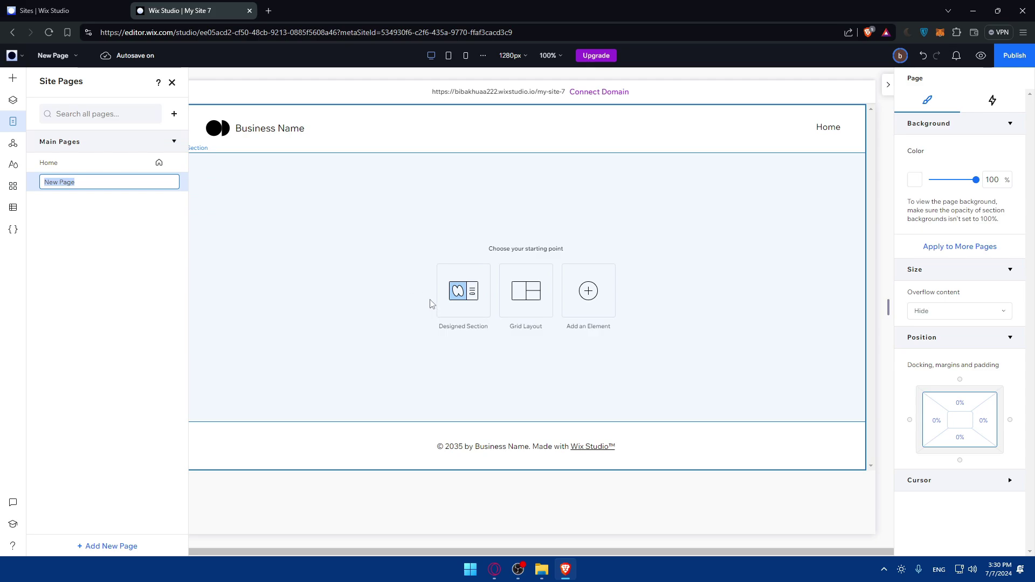
- Browse the About, Services and Products designed sections available for the new page
{"action": "left_click", "coordinate": [474, 301]}
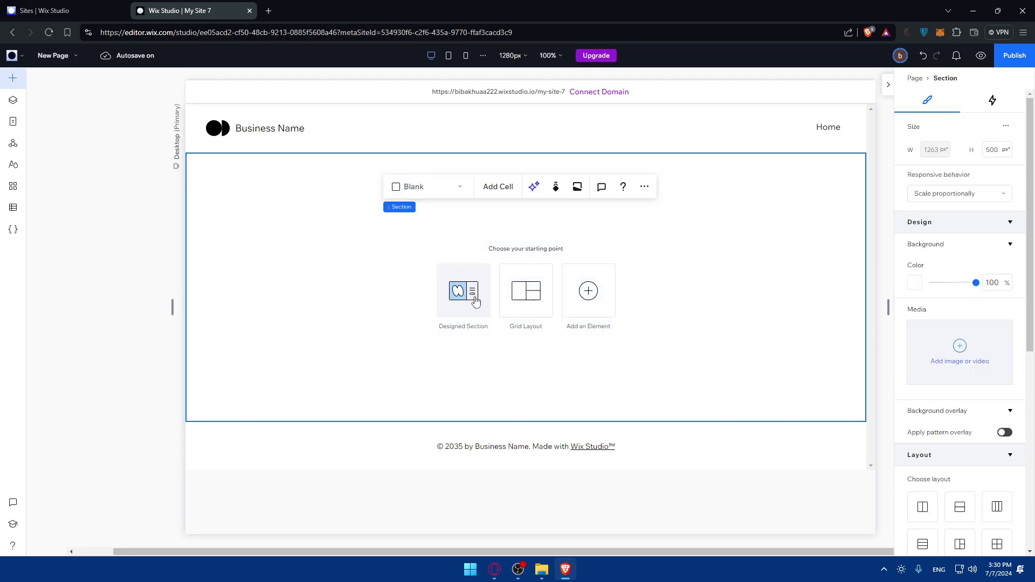
{"action": "left_click", "coordinate": [475, 302]}
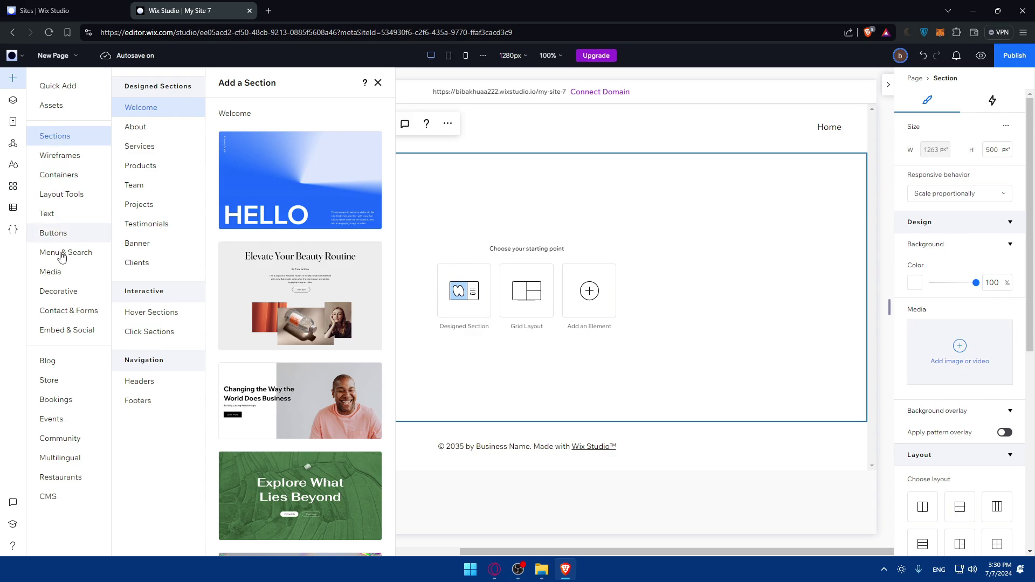
{"action": "left_click", "coordinate": [146, 129]}
{"action": "left_click", "coordinate": [146, 146]}
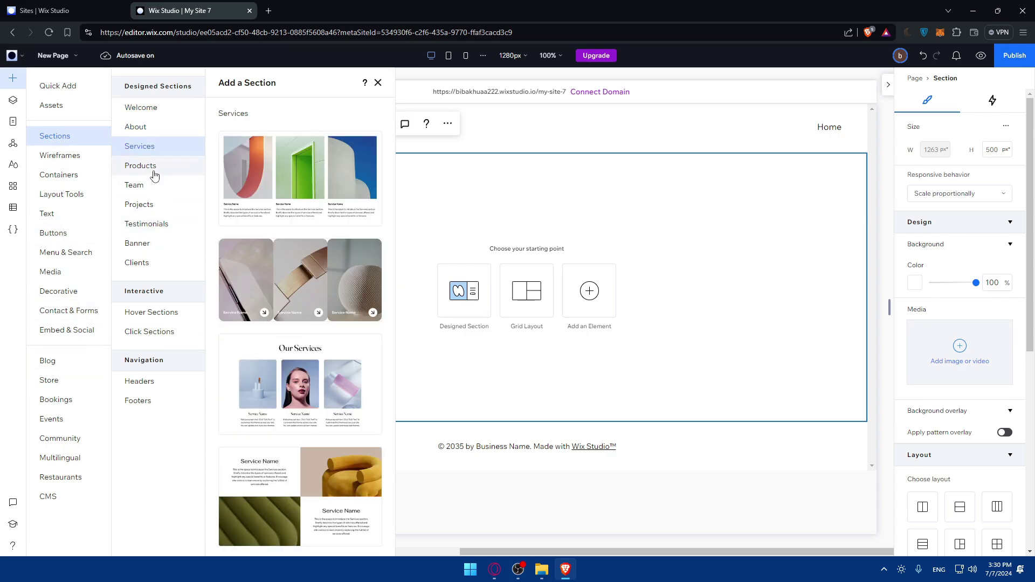
{"action": "left_click", "coordinate": [154, 172]}
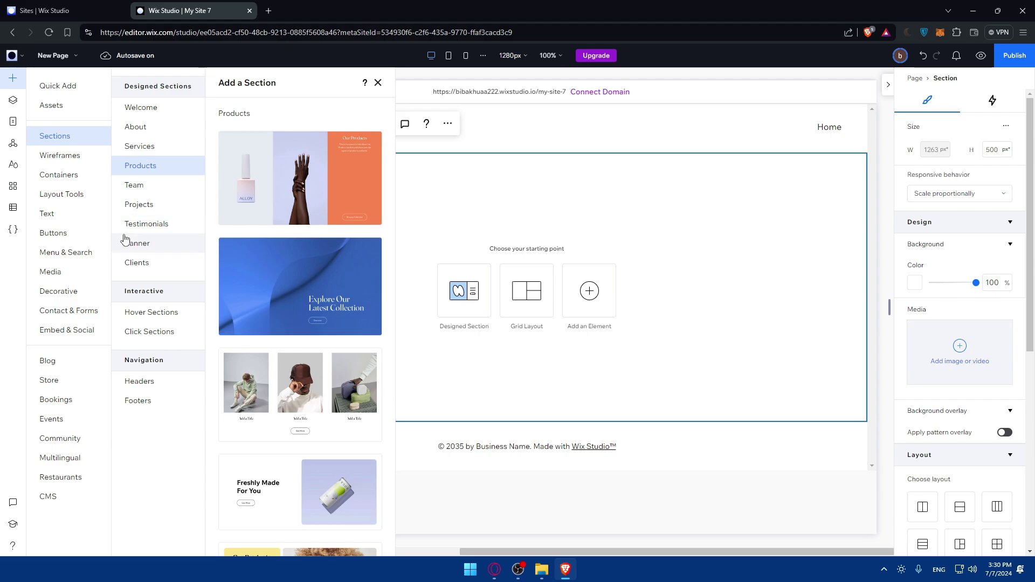
- Add the Events feature to the site and look over its Upcoming Events page
{"action": "left_click", "coordinate": [56, 422]}
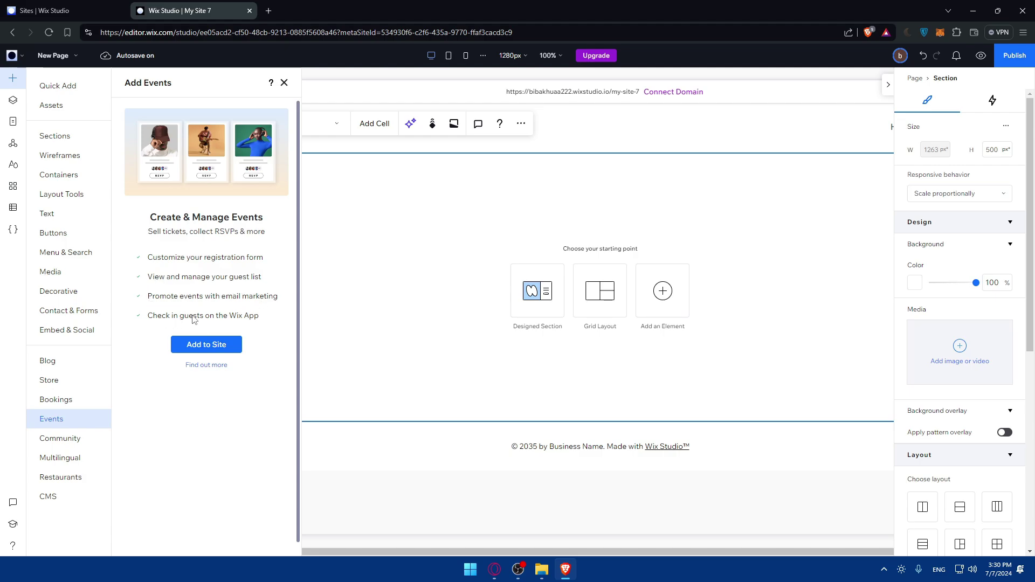
{"action": "left_click", "coordinate": [215, 347]}
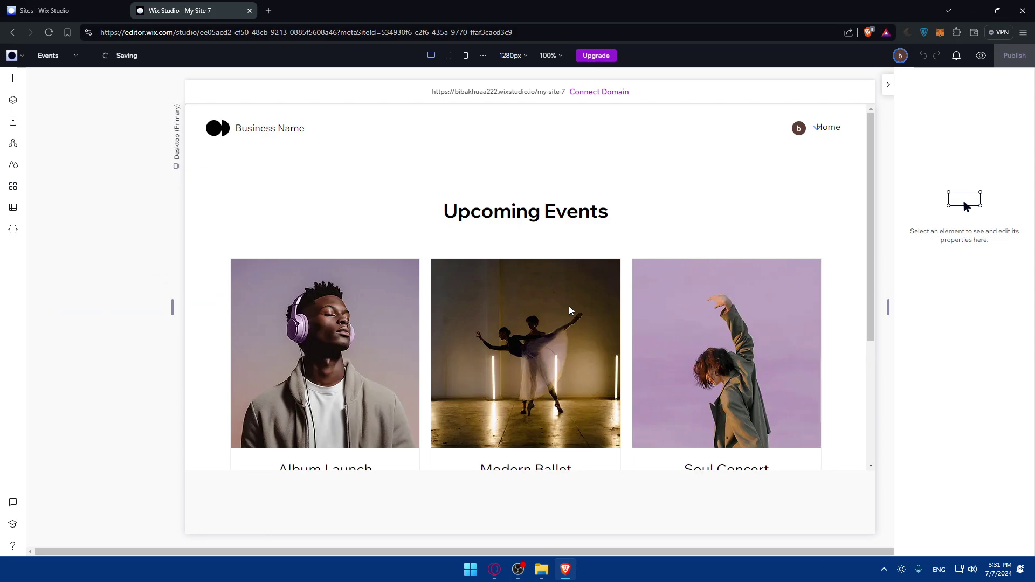
{"action": "scroll", "coordinate": [536, 302], "scroll_direction": "down", "scroll_amount": 3}
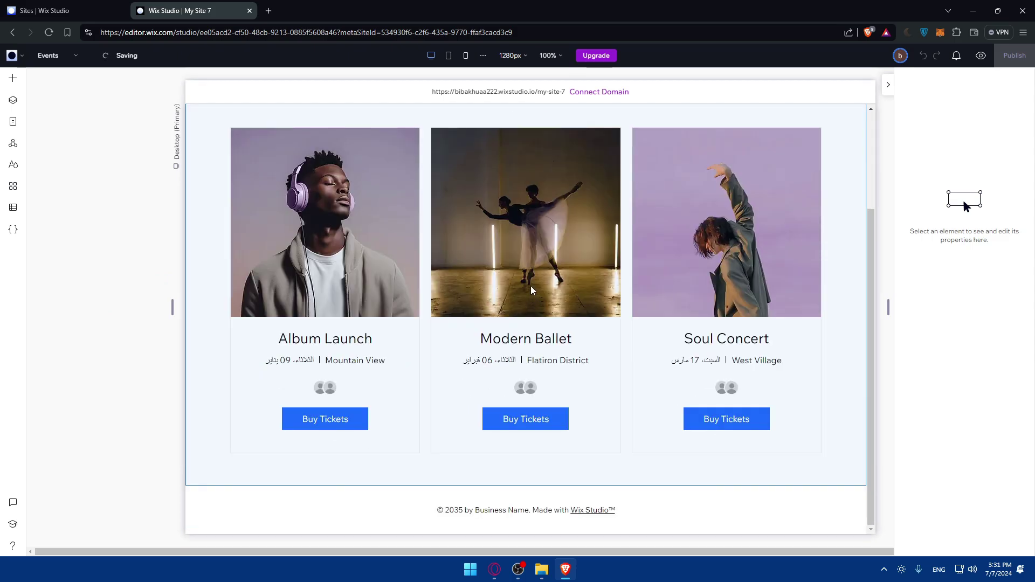
{"action": "scroll", "coordinate": [531, 290], "scroll_direction": "up", "scroll_amount": 2}
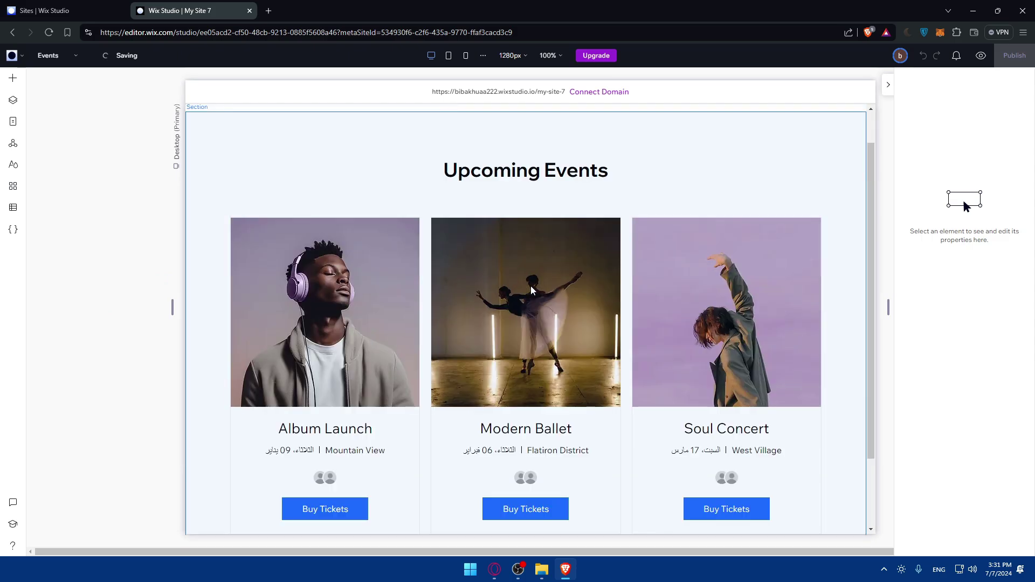
- Examine the event list elements that can be added to the Events page
{"action": "left_click", "coordinate": [16, 82]}
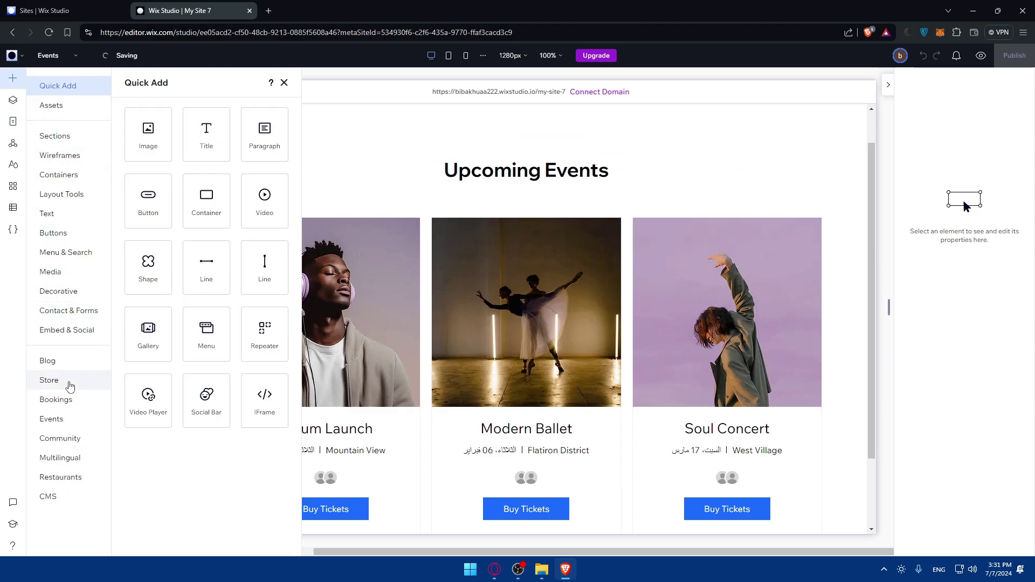
{"action": "left_click", "coordinate": [61, 423]}
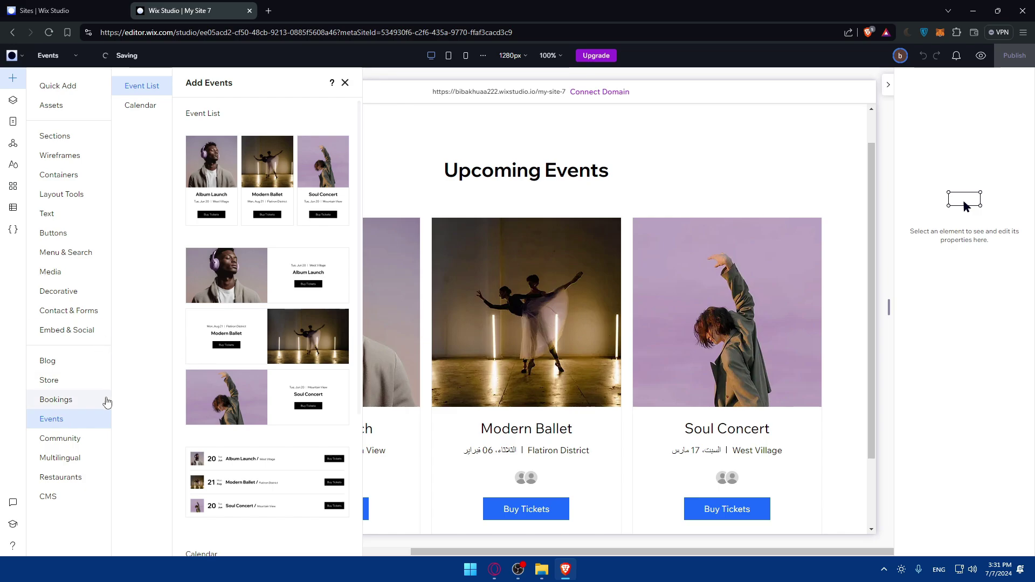
{"action": "left_click", "coordinate": [503, 265]}
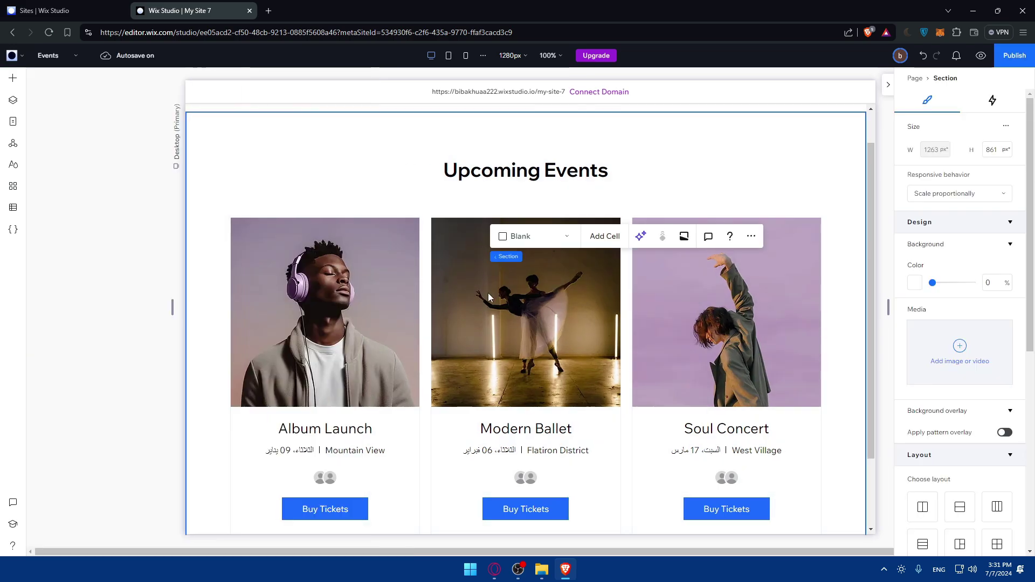
- Open the events dashboard from the events widget and read the notes on creating, promoting and managing events
{"action": "left_click", "coordinate": [529, 302]}
{"action": "left_click", "coordinate": [359, 312]}
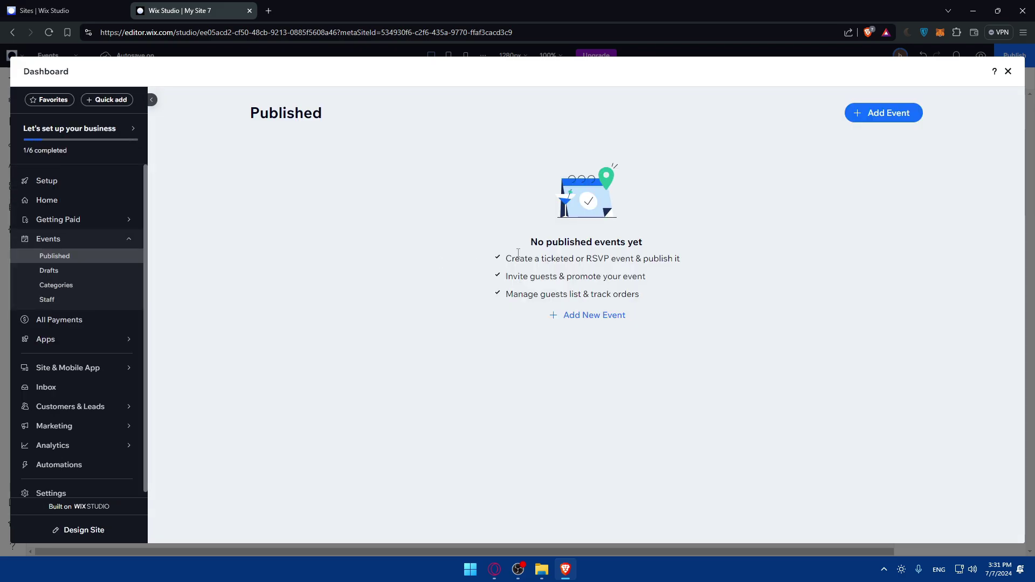
{"action": "left_click_drag", "start_coordinate": [529, 246], "coordinate": [658, 243]}
{"action": "left_click", "coordinate": [659, 244]}
{"action": "left_click_drag", "start_coordinate": [510, 258], "coordinate": [684, 261]}
{"action": "left_click", "coordinate": [510, 276]}
{"action": "left_click_drag", "start_coordinate": [511, 276], "coordinate": [647, 277]}
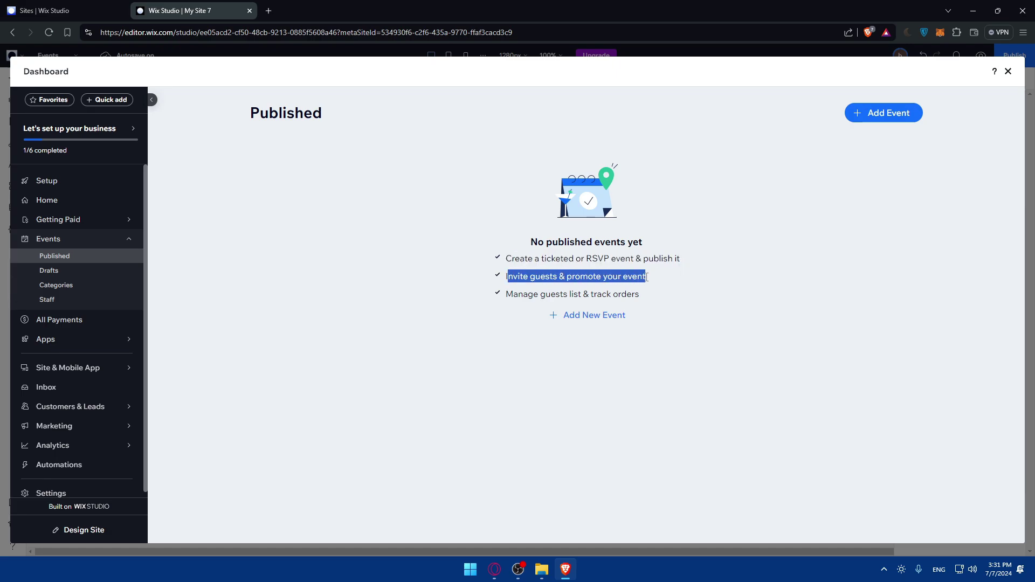
{"action": "left_click_drag", "start_coordinate": [507, 295], "coordinate": [610, 295]}
{"action": "left_click", "coordinate": [655, 299]}
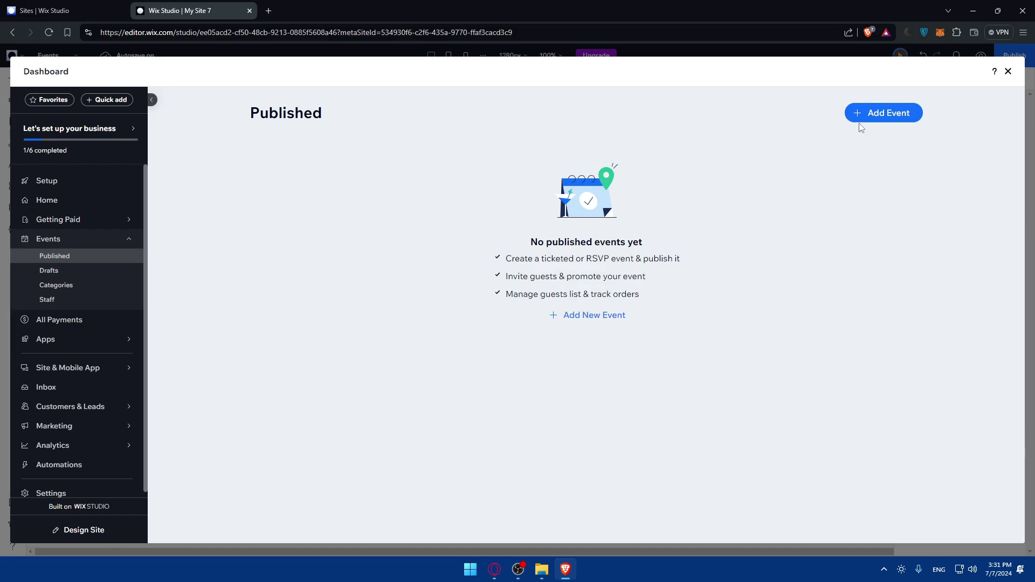
- Start a new event and review the event type, general info and date sections of its form
{"action": "left_click", "coordinate": [874, 113]}
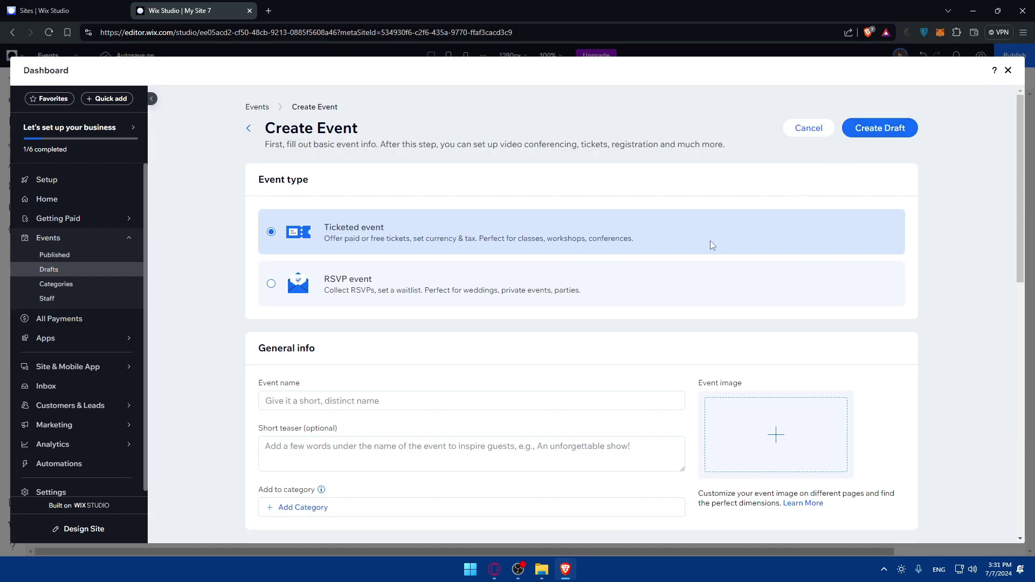
{"action": "scroll", "coordinate": [467, 267], "scroll_direction": "down", "scroll_amount": 3}
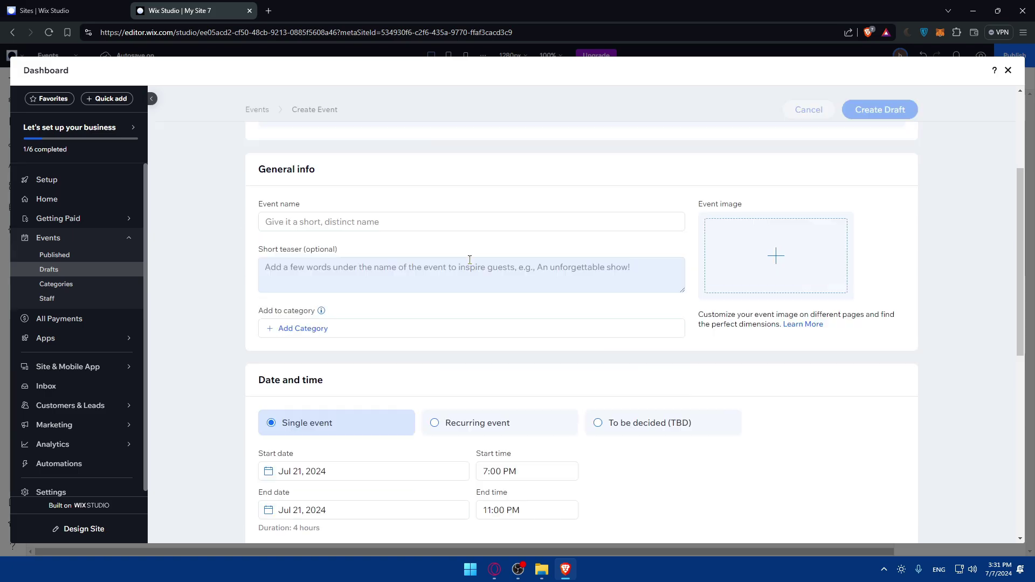
{"action": "scroll", "coordinate": [469, 260], "scroll_direction": "down", "scroll_amount": 5}
{"action": "scroll", "coordinate": [470, 267], "scroll_direction": "up", "scroll_amount": 9}
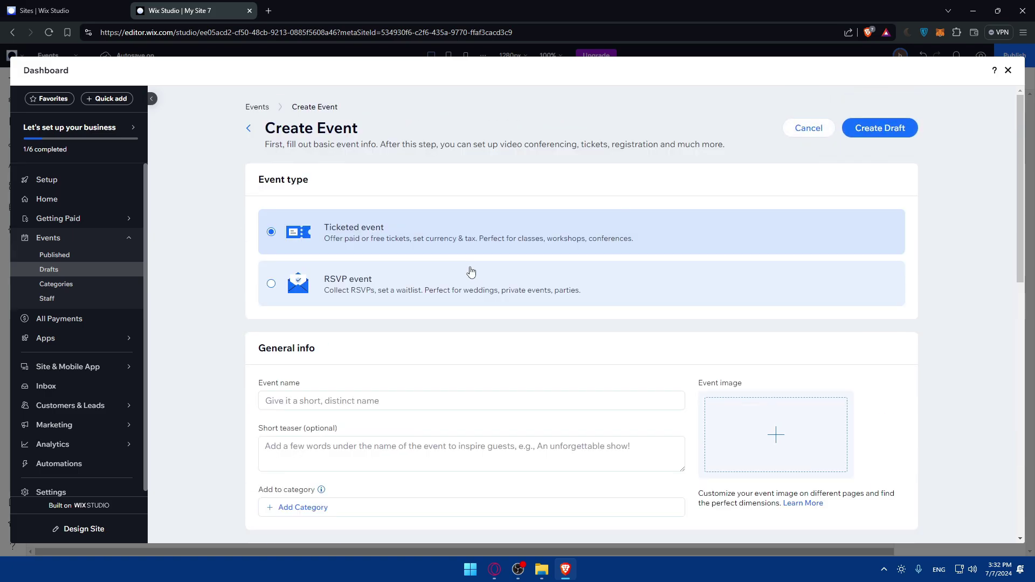
- Read the introductory note on creating an event and compare the RSVP and ticketed event types, leaving Ticketed event selected
{"action": "left_click_drag", "start_coordinate": [268, 144], "coordinate": [387, 146]}
{"action": "left_click", "coordinate": [327, 147]}
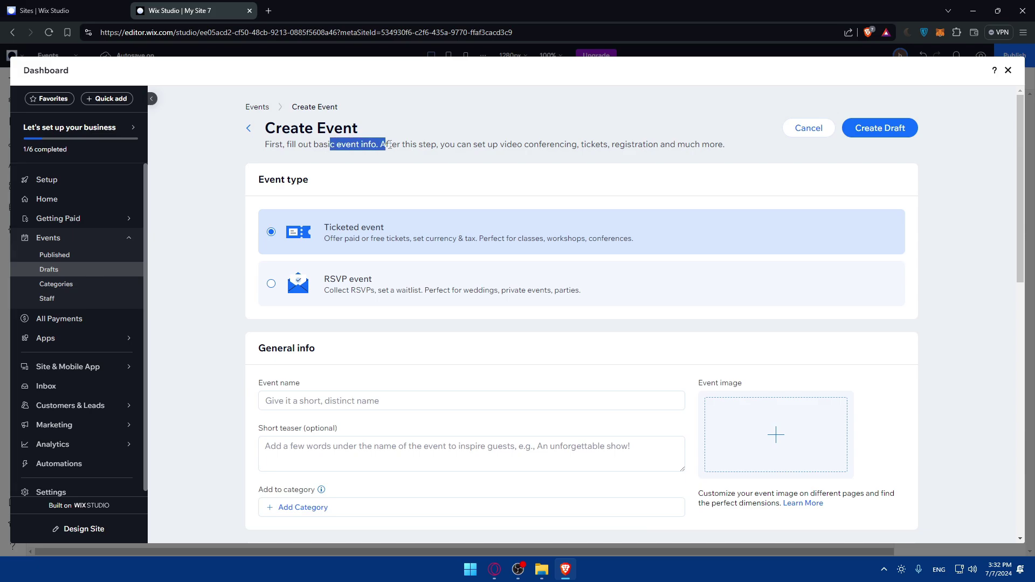
{"action": "left_click", "coordinate": [388, 144]}
{"action": "left_click_drag", "start_coordinate": [264, 145], "coordinate": [518, 144]}
{"action": "left_click", "coordinate": [443, 151]}
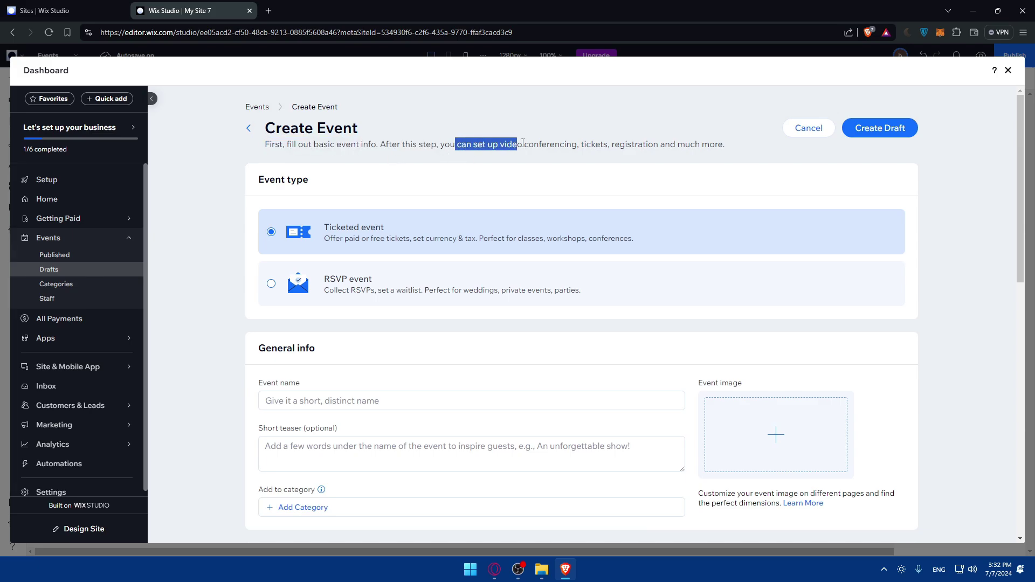
{"action": "left_click", "coordinate": [556, 155]}
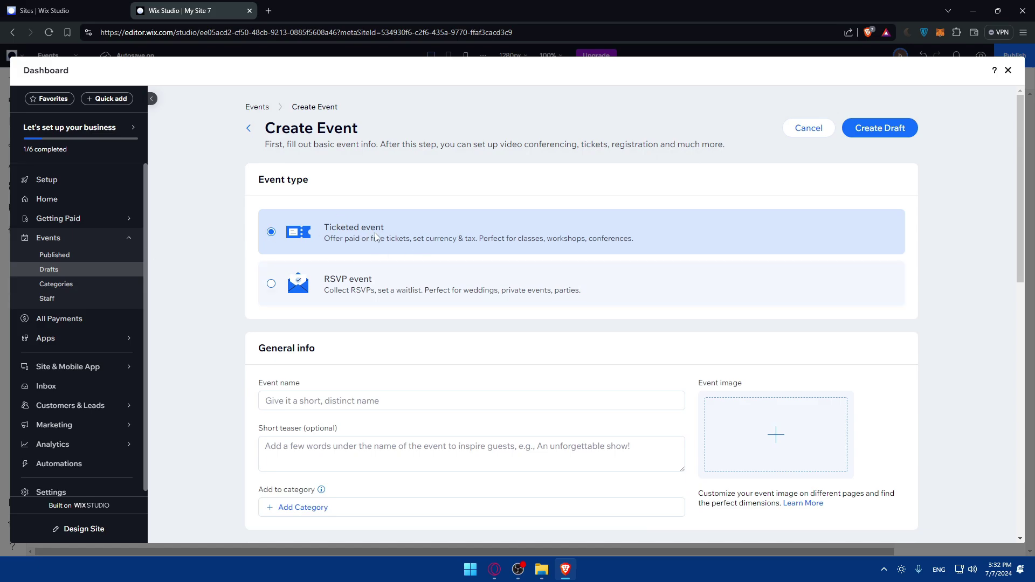
{"action": "left_click", "coordinate": [357, 287]}
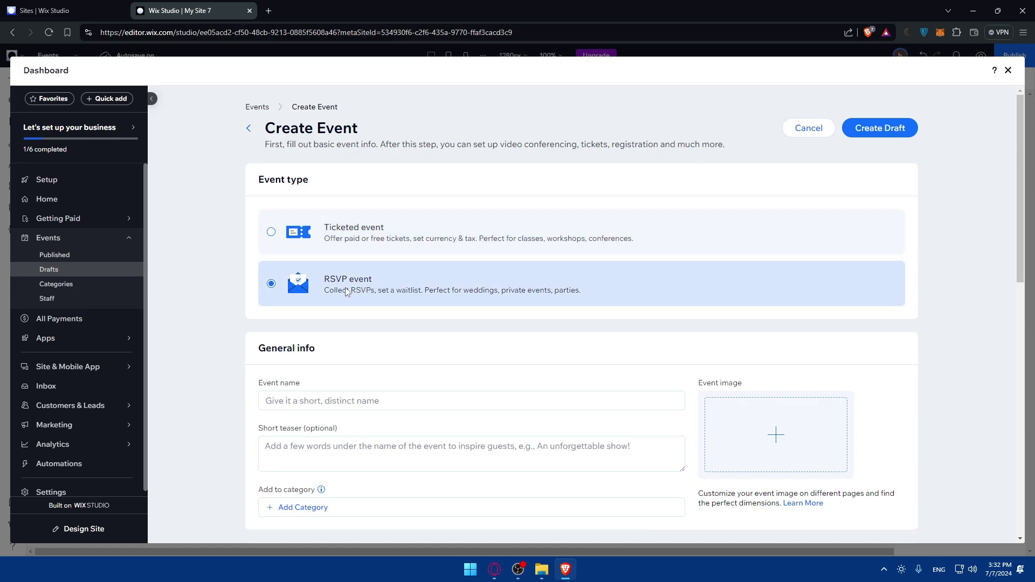
{"action": "left_click", "coordinate": [374, 238]}
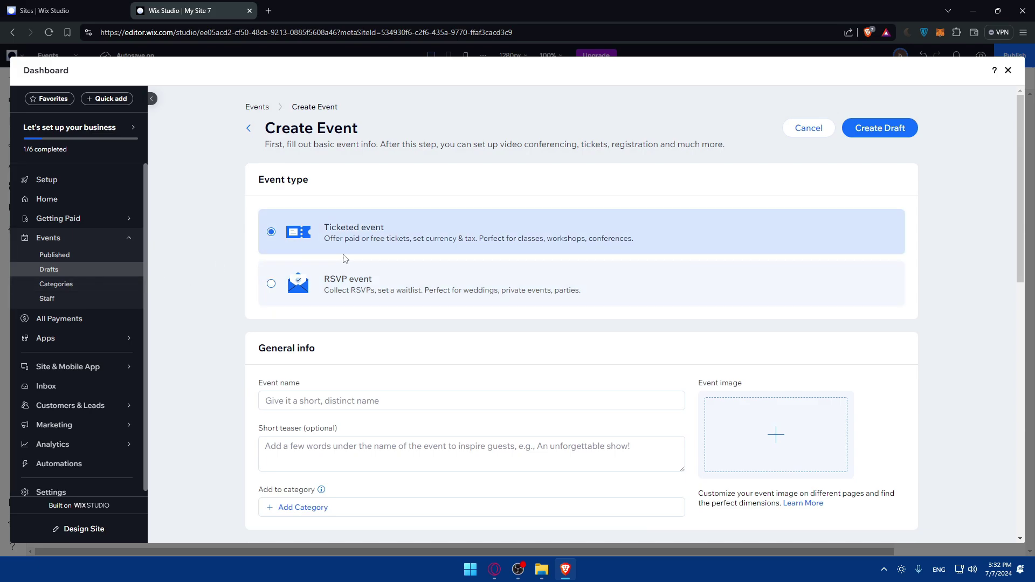
- Name the event "Test" and enter "Just Testing Around" as its short teaser
{"action": "scroll", "coordinate": [409, 265], "scroll_direction": "down", "scroll_amount": 2}
{"action": "left_click", "coordinate": [292, 312]}
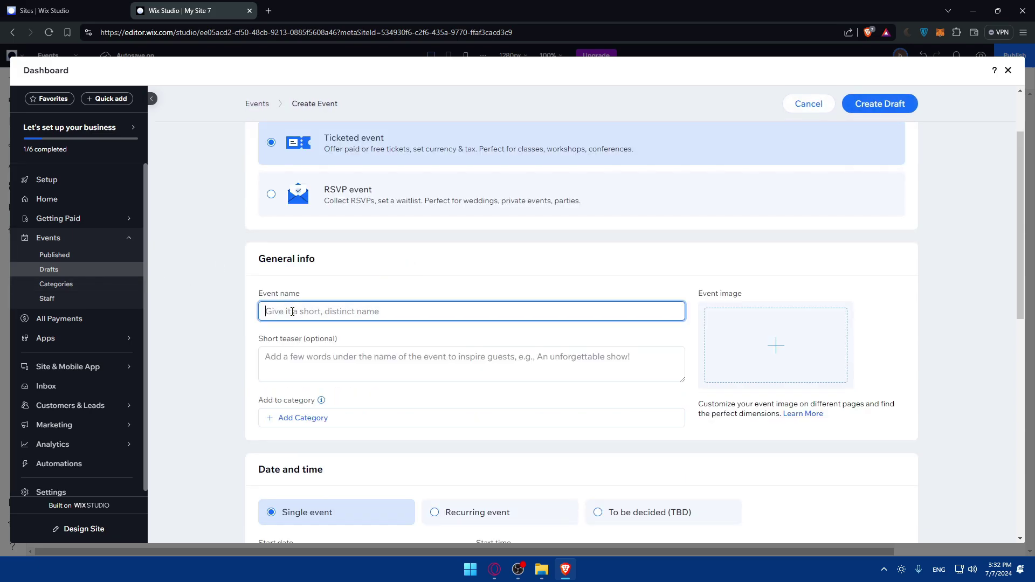
{"action": "type", "text": "Test"}
{"action": "left_click", "coordinate": [298, 360]}
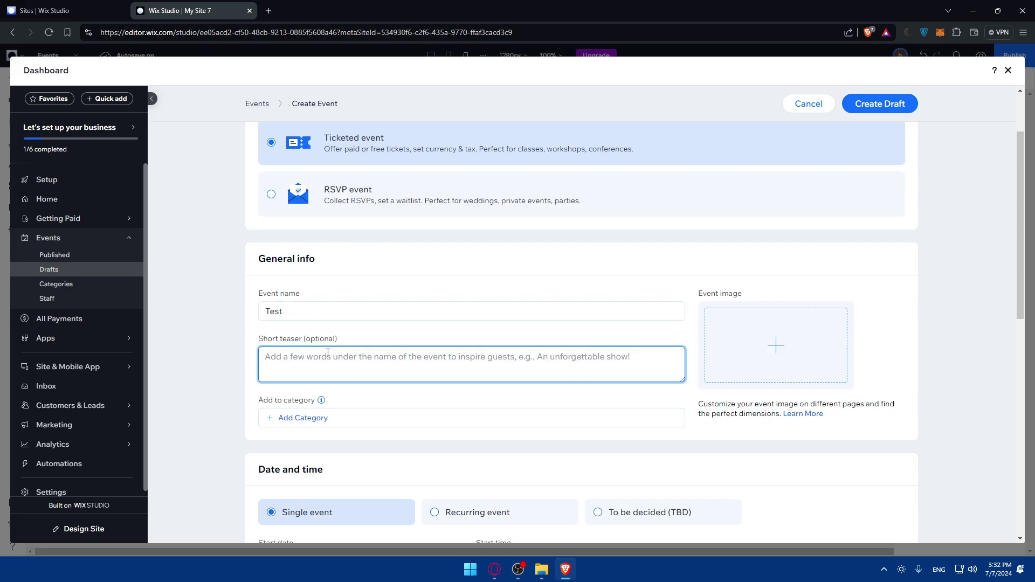
{"action": "type", "text": "Just Testing Around"}
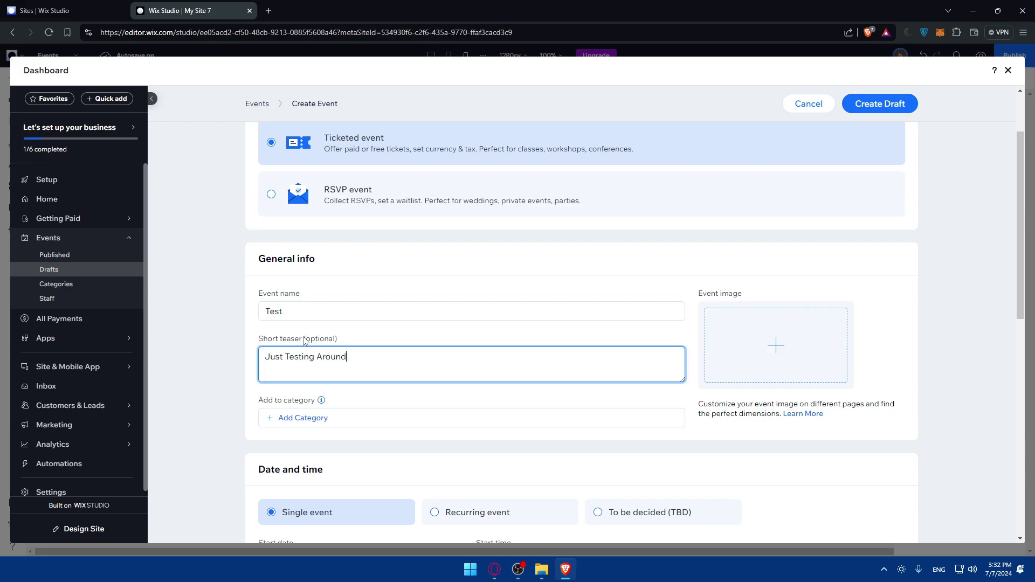
- Upload test.jpg from the computer's Saved Pictures folder and set it as the event image
{"action": "left_click", "coordinate": [735, 341]}
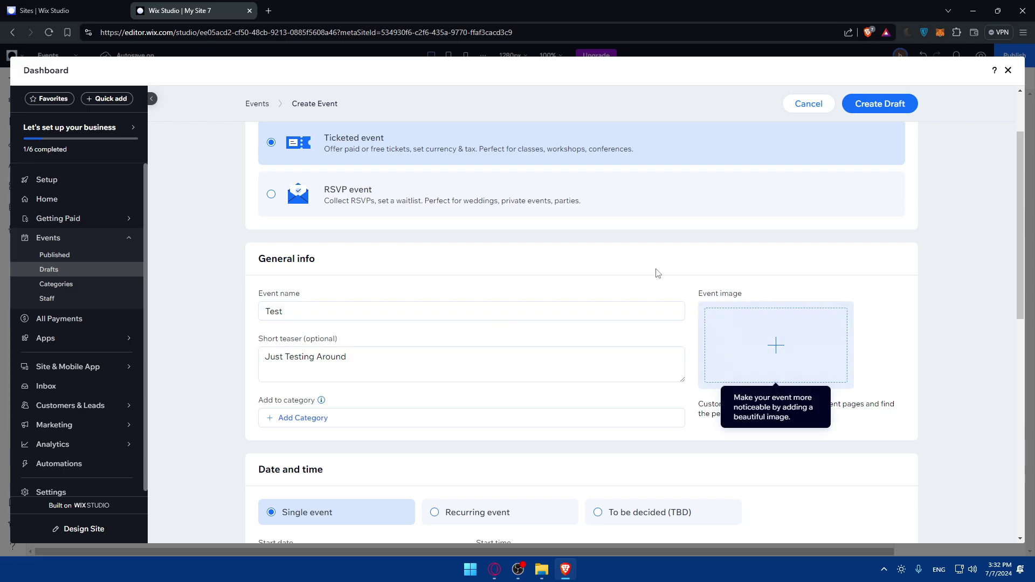
{"action": "left_click", "coordinate": [721, 335]}
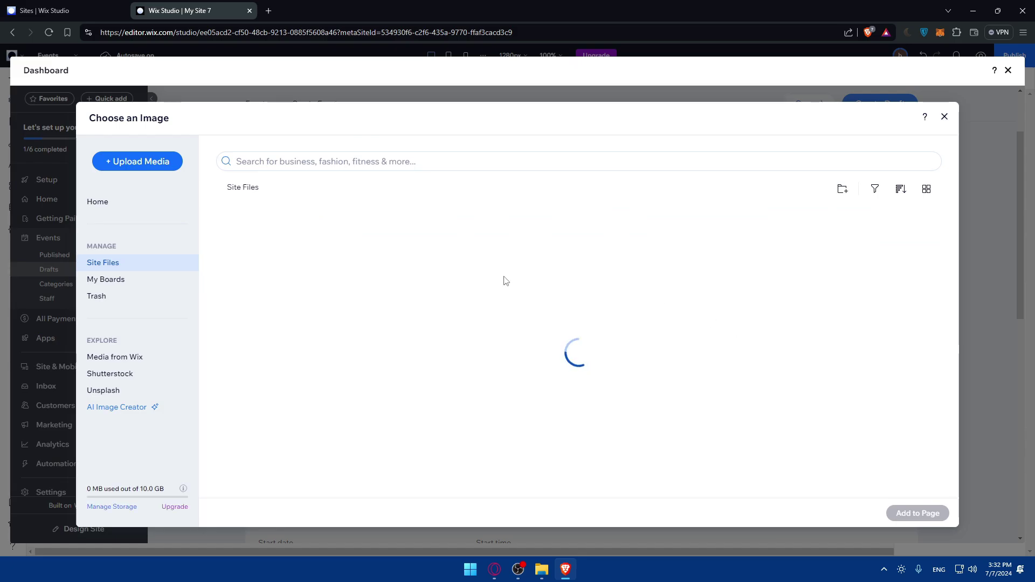
{"action": "left_click", "coordinate": [561, 415]}
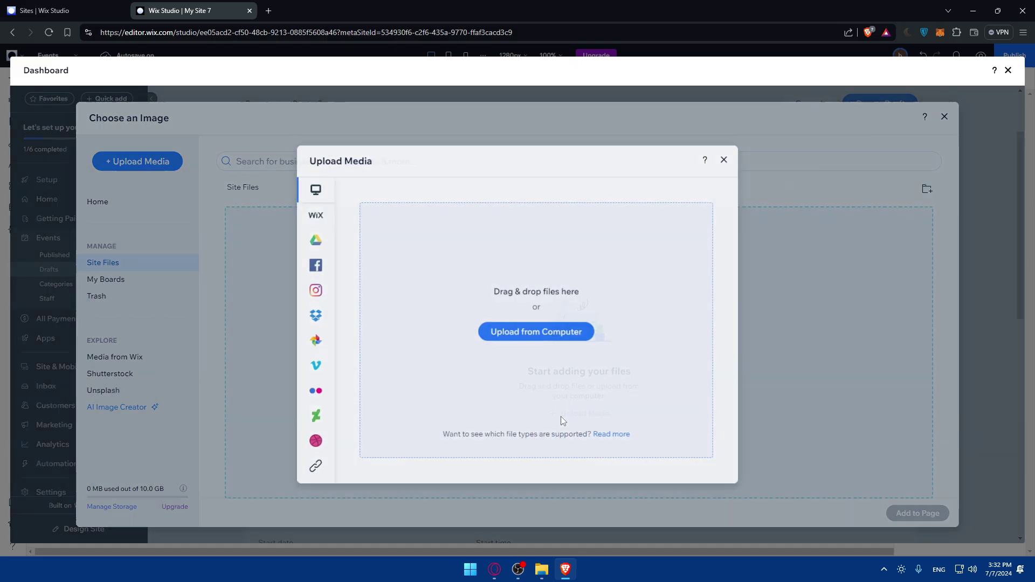
{"action": "left_click", "coordinate": [548, 338]}
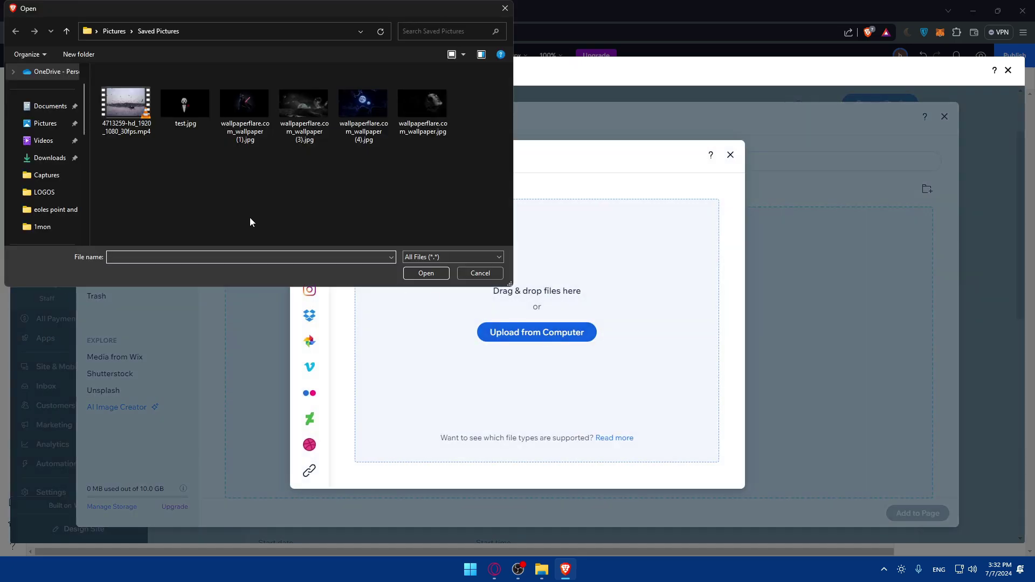
{"action": "double_click", "coordinate": [190, 115]}
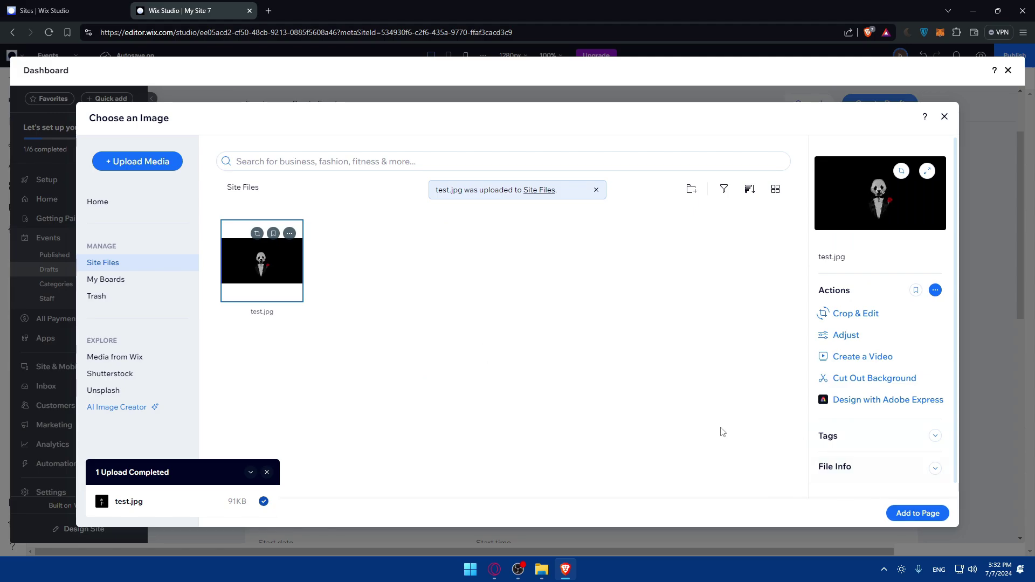
{"action": "double_click", "coordinate": [261, 261]}
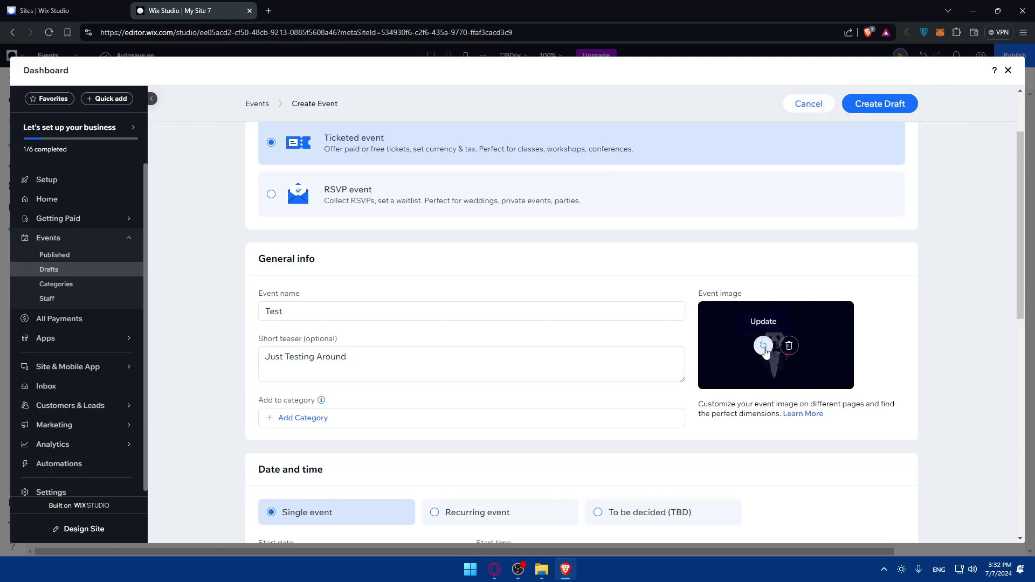
- Create the categories "Test" and "Vip" and assign the event to both
{"action": "left_click", "coordinate": [305, 420]}
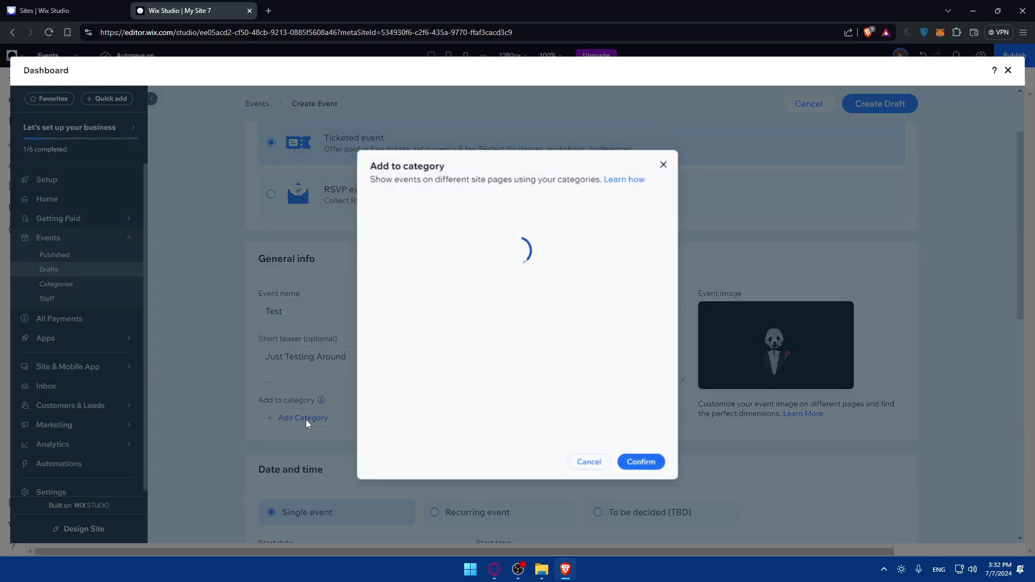
{"action": "left_click", "coordinate": [507, 383]}
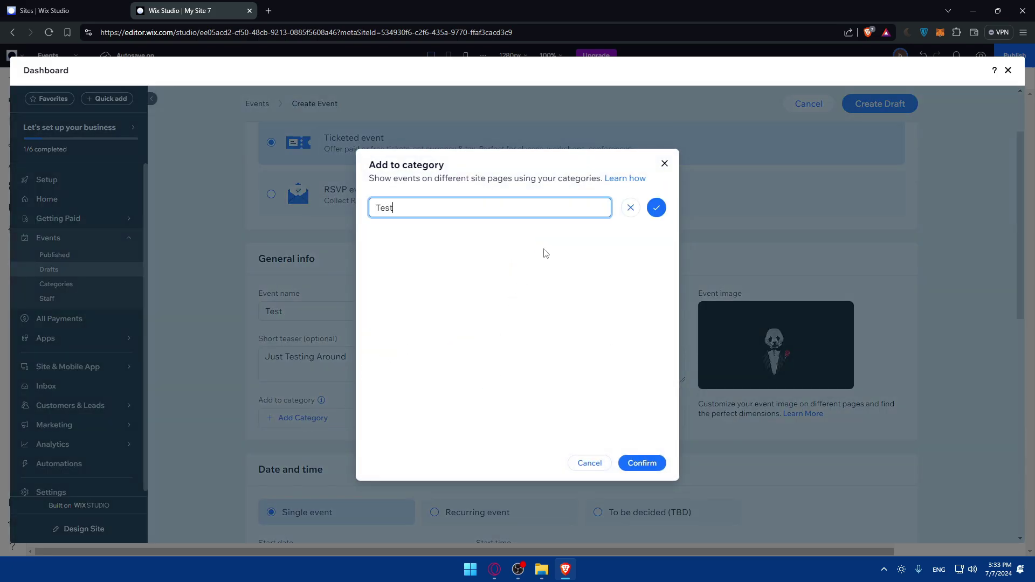
{"action": "left_click", "coordinate": [656, 207]}
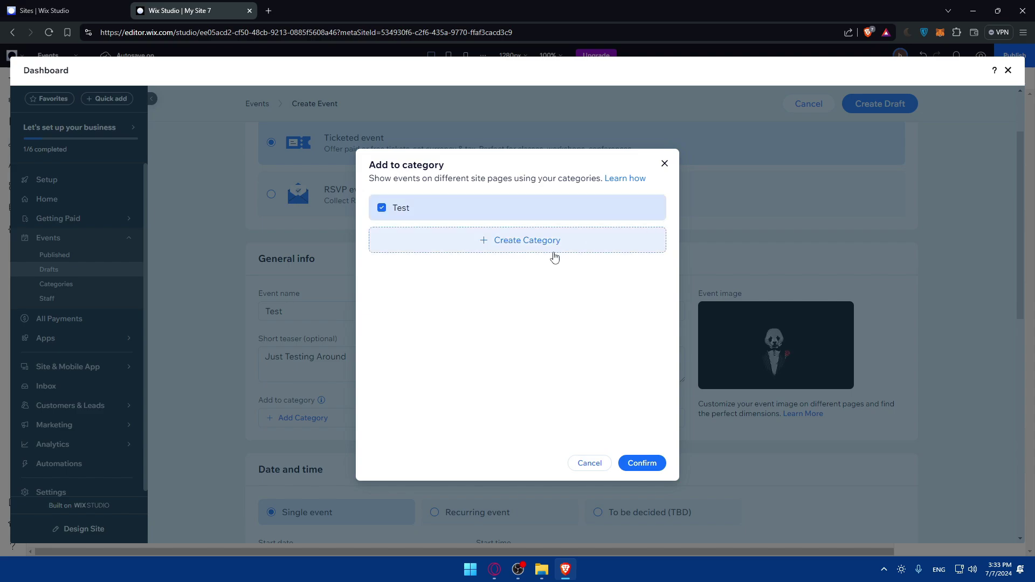
{"action": "left_click", "coordinate": [471, 237]}
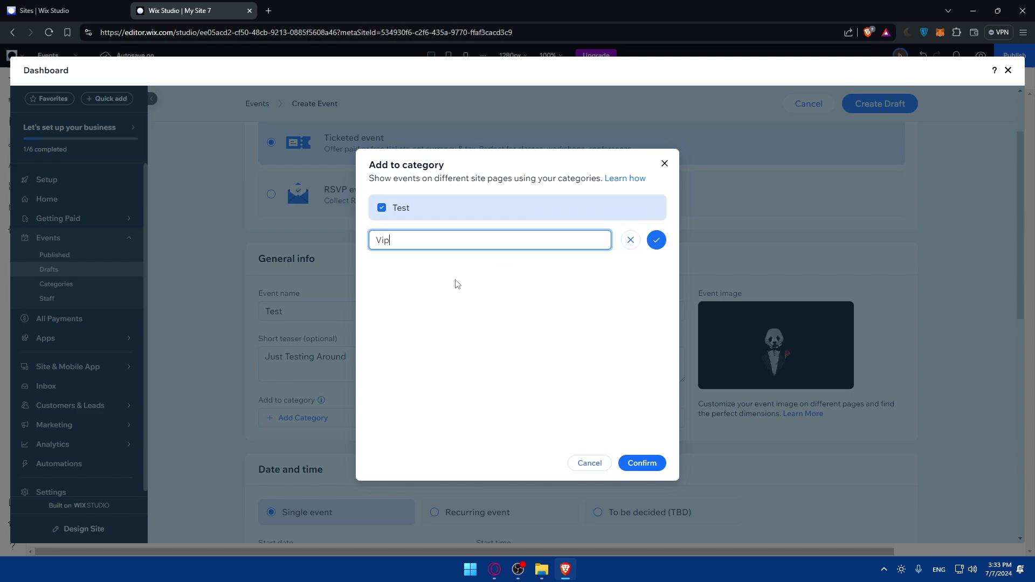
{"action": "left_click", "coordinate": [656, 240]}
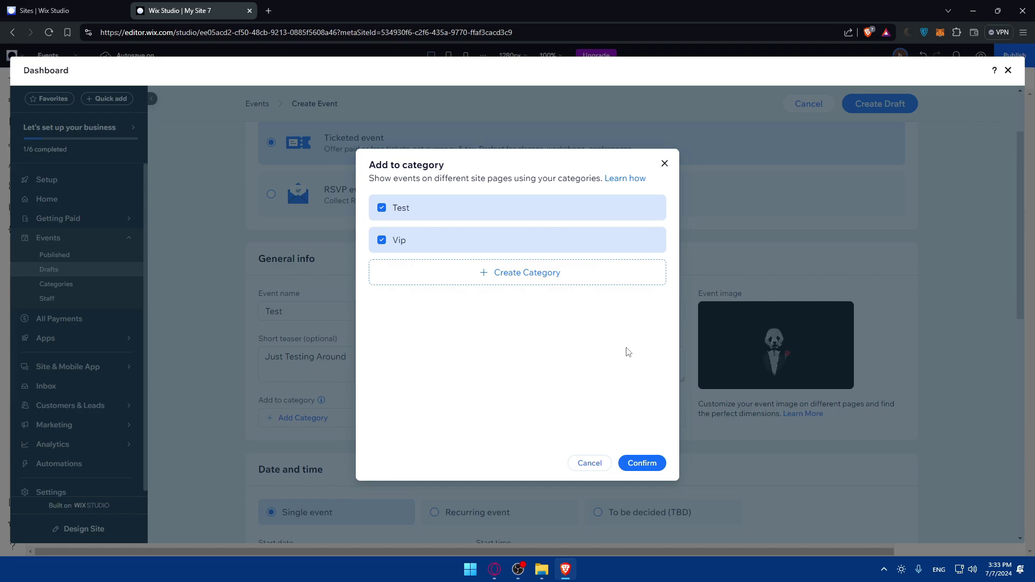
{"action": "left_click", "coordinate": [639, 463]}
- Look over the date and time section and compare its schedule types, leaving Single event selected
{"action": "scroll", "coordinate": [474, 377], "scroll_direction": "down", "scroll_amount": 5}
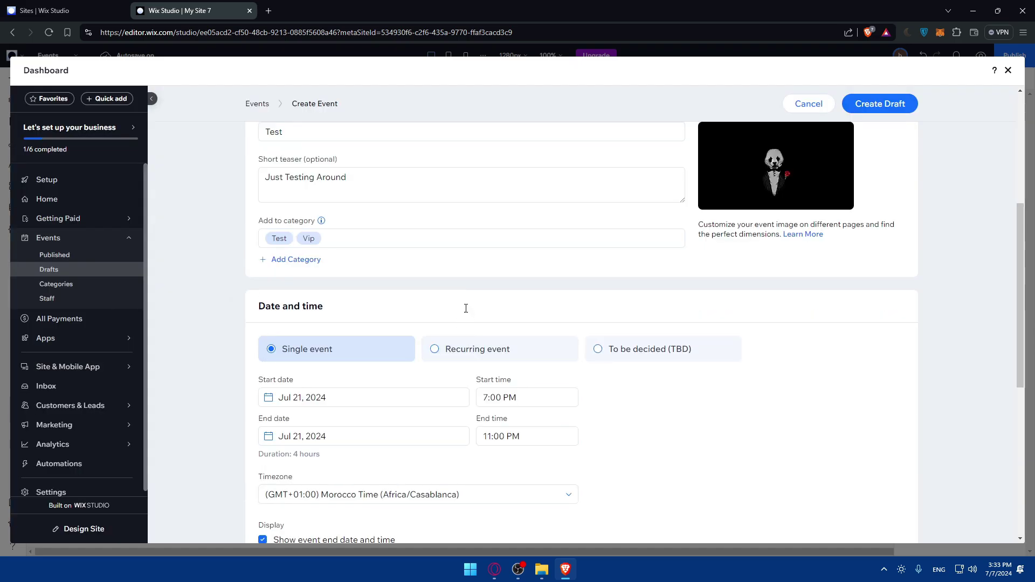
{"action": "left_click_drag", "start_coordinate": [325, 216], "coordinate": [245, 215]}
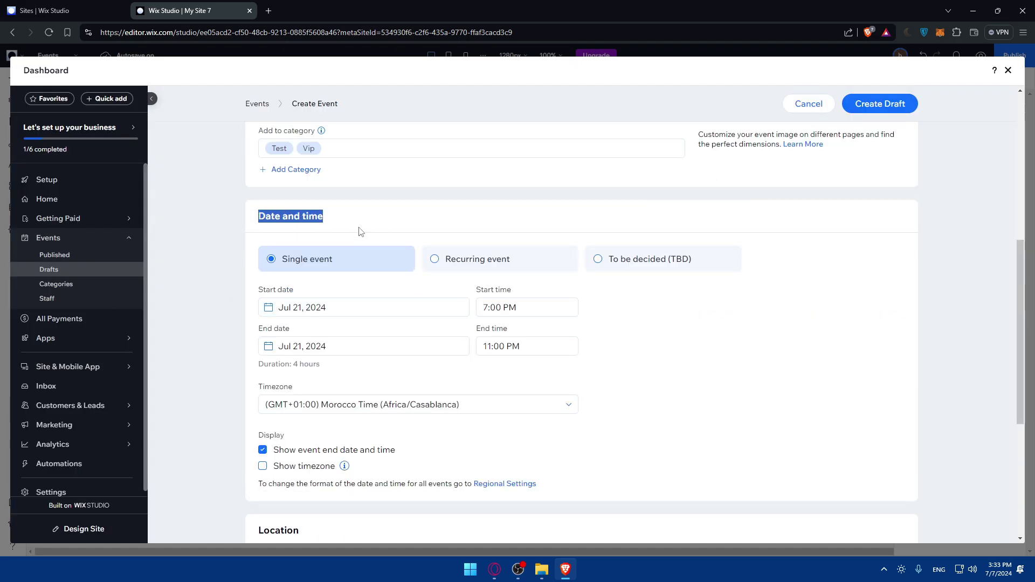
{"action": "left_click", "coordinate": [361, 232]}
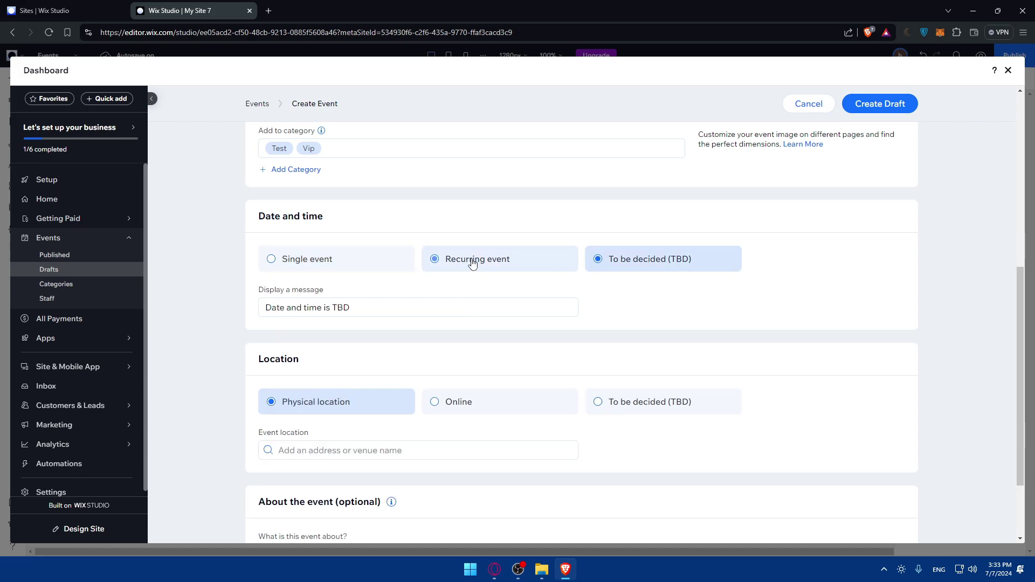
{"action": "left_click", "coordinate": [363, 257]}
{"action": "left_click", "coordinate": [435, 260]}
{"action": "left_click", "coordinate": [349, 262]}
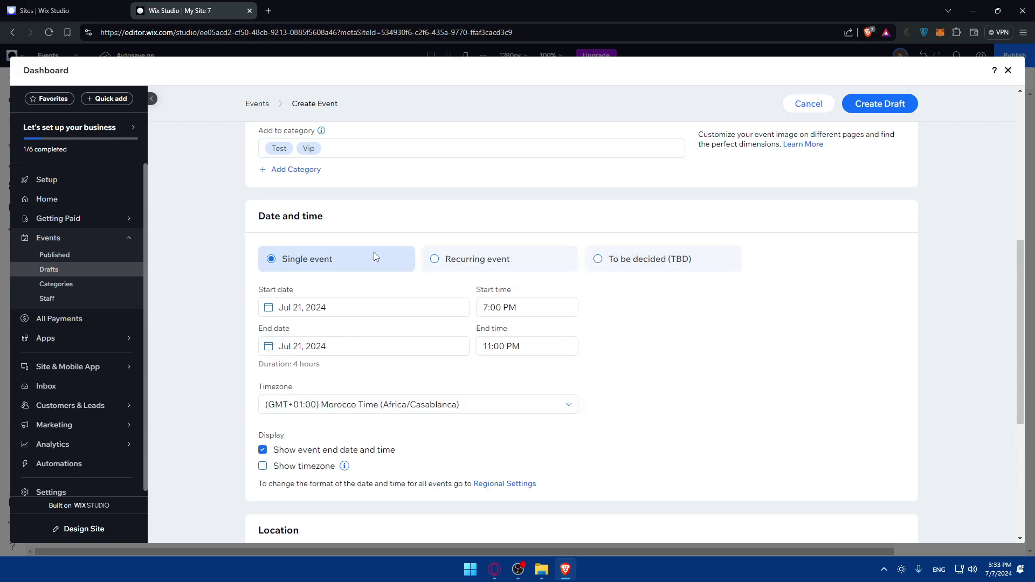
- Set the event's start date to Jul 24, 2024 and its end date to Jul 26, 2024
{"action": "left_click", "coordinate": [356, 312]}
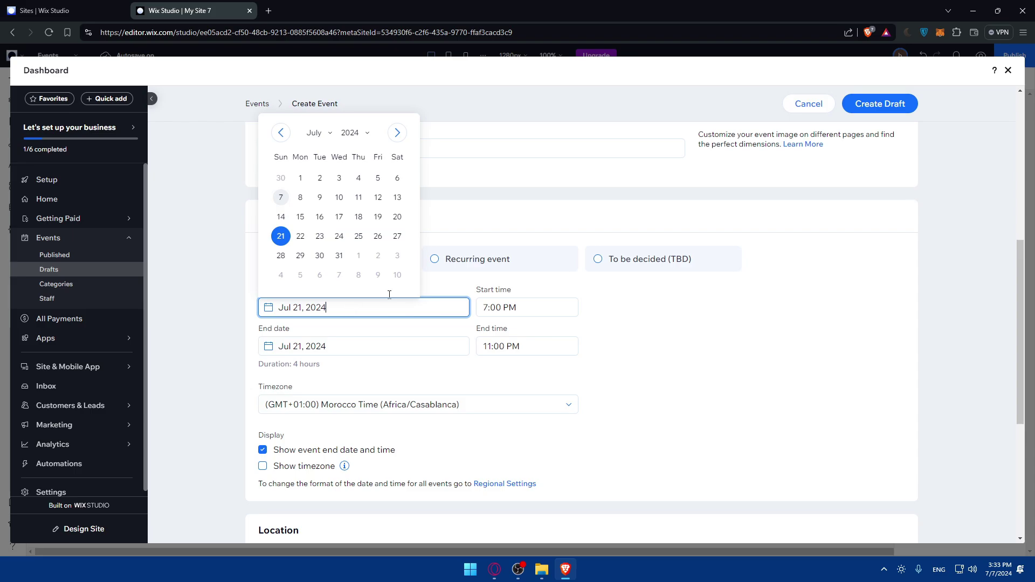
{"action": "left_click", "coordinate": [339, 236]}
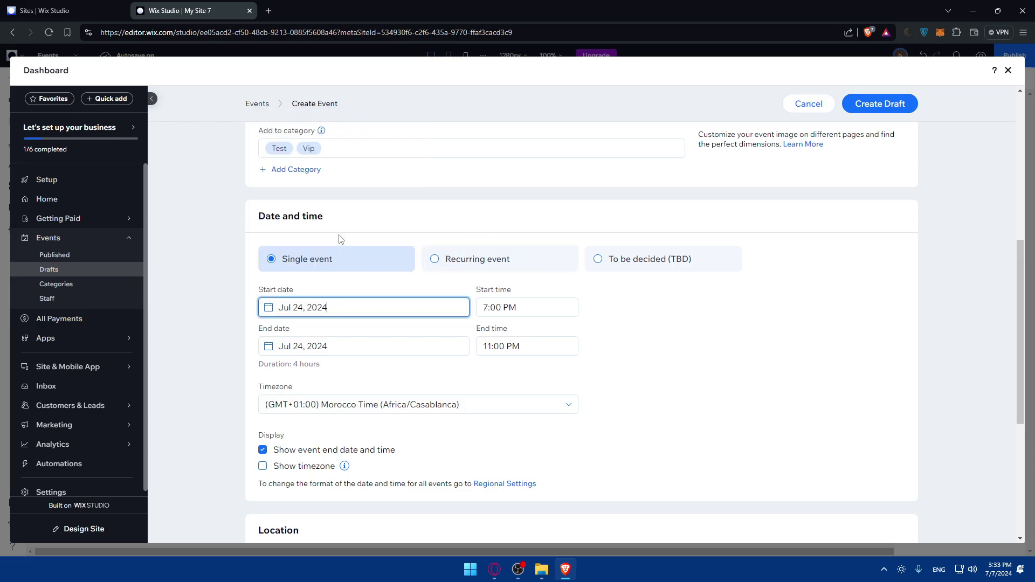
{"action": "left_click", "coordinate": [351, 347]}
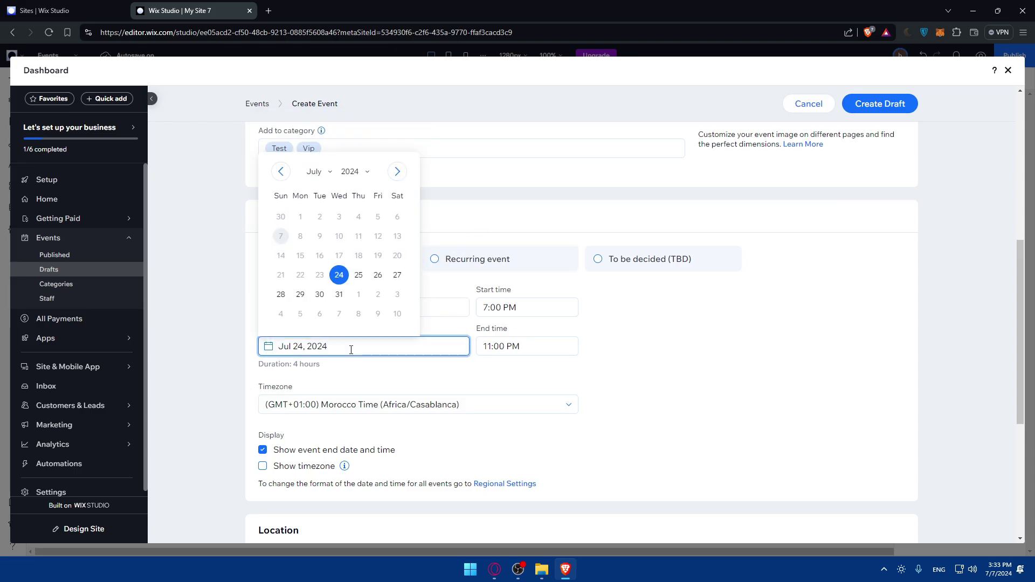
{"action": "left_click", "coordinate": [378, 276]}
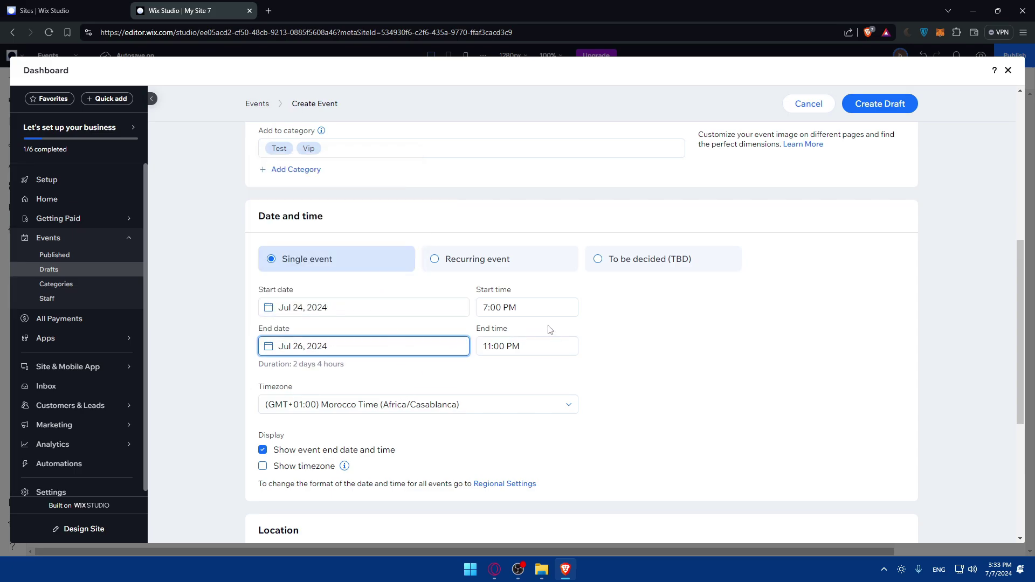
- Set the event's start time to 2:00 PM
{"action": "left_click", "coordinate": [532, 305]}
{"action": "scroll", "coordinate": [526, 362], "scroll_direction": "up", "scroll_amount": 15}
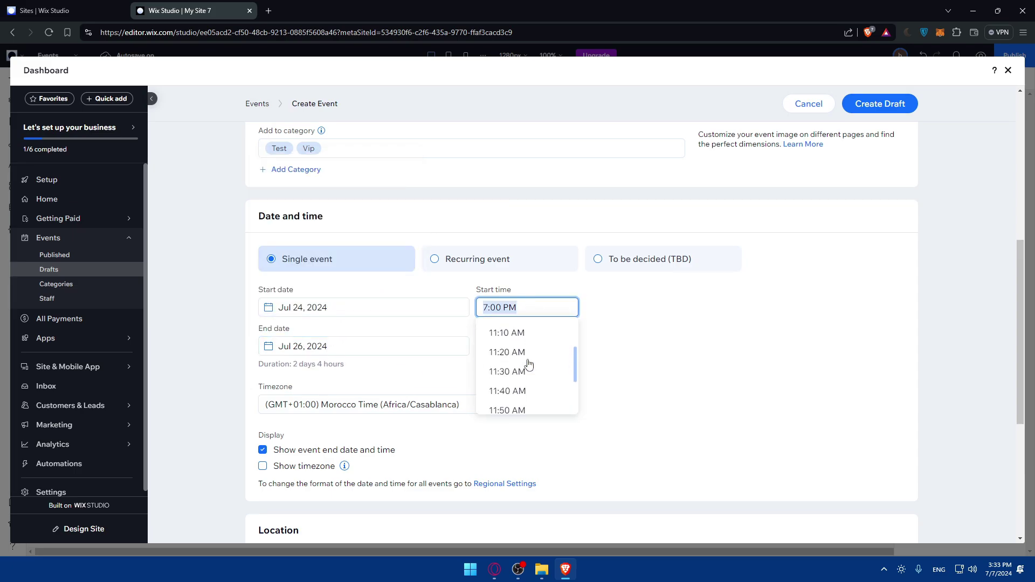
{"action": "scroll", "coordinate": [529, 364], "scroll_direction": "up", "scroll_amount": 5}
{"action": "scroll", "coordinate": [529, 378], "scroll_direction": "down", "scroll_amount": 8}
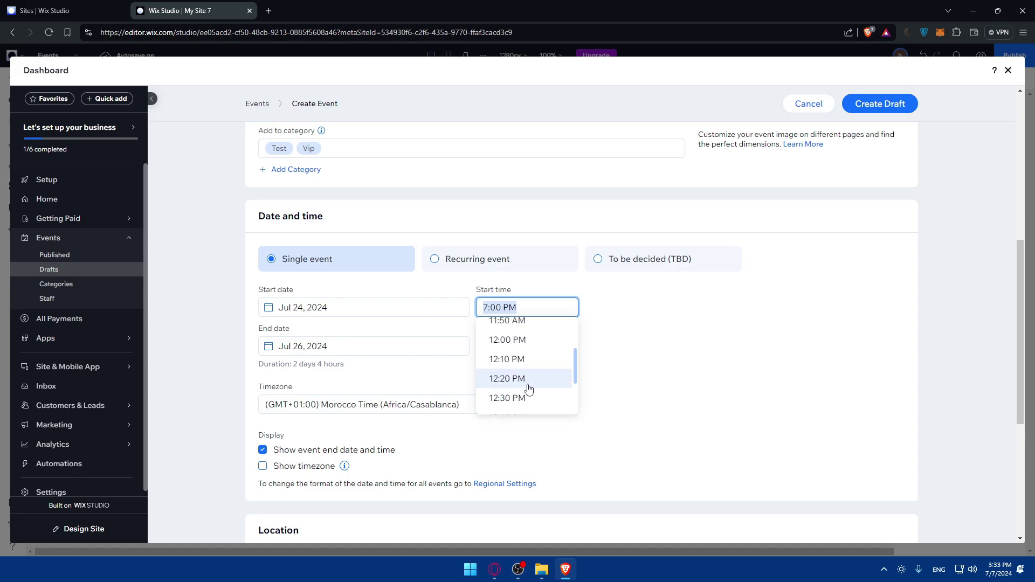
{"action": "scroll", "coordinate": [527, 394], "scroll_direction": "down", "scroll_amount": 6}
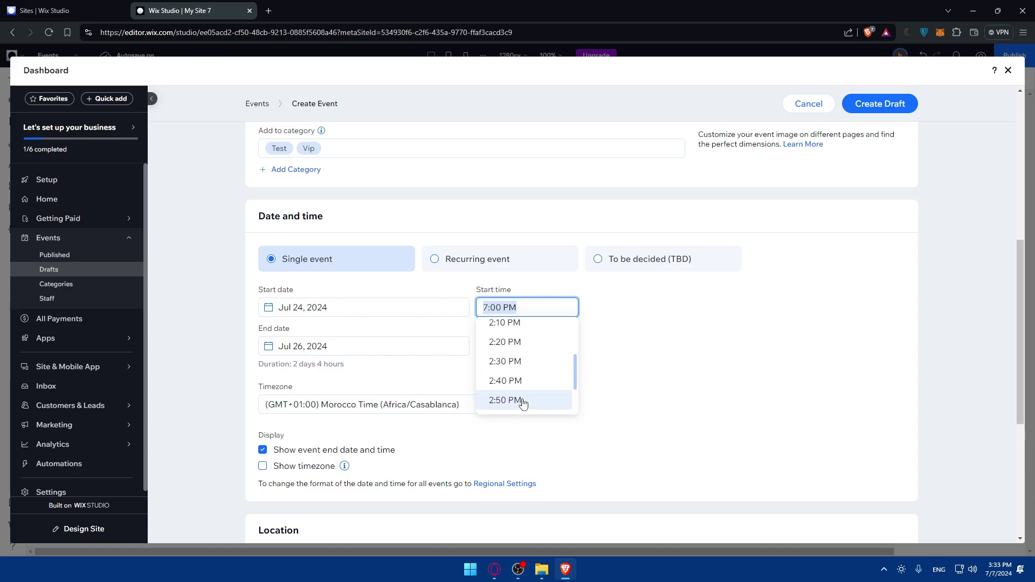
{"action": "scroll", "coordinate": [517, 350], "scroll_direction": "up", "scroll_amount": 2}
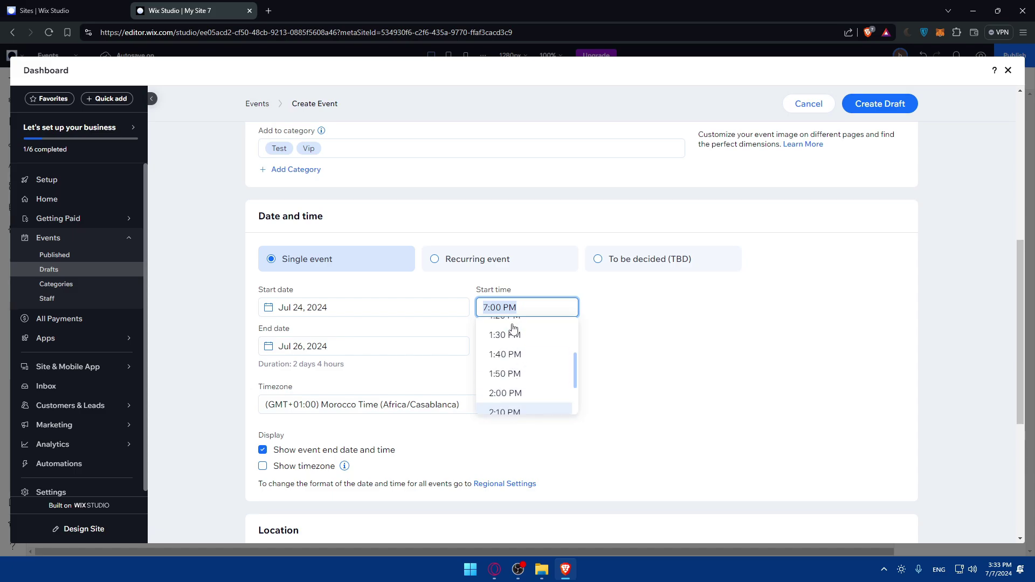
{"action": "left_click", "coordinate": [517, 393]}
- Set the event's end time to 11:00 PM
{"action": "left_click", "coordinate": [531, 346]}
{"action": "scroll", "coordinate": [509, 423], "scroll_direction": "down", "scroll_amount": 8}
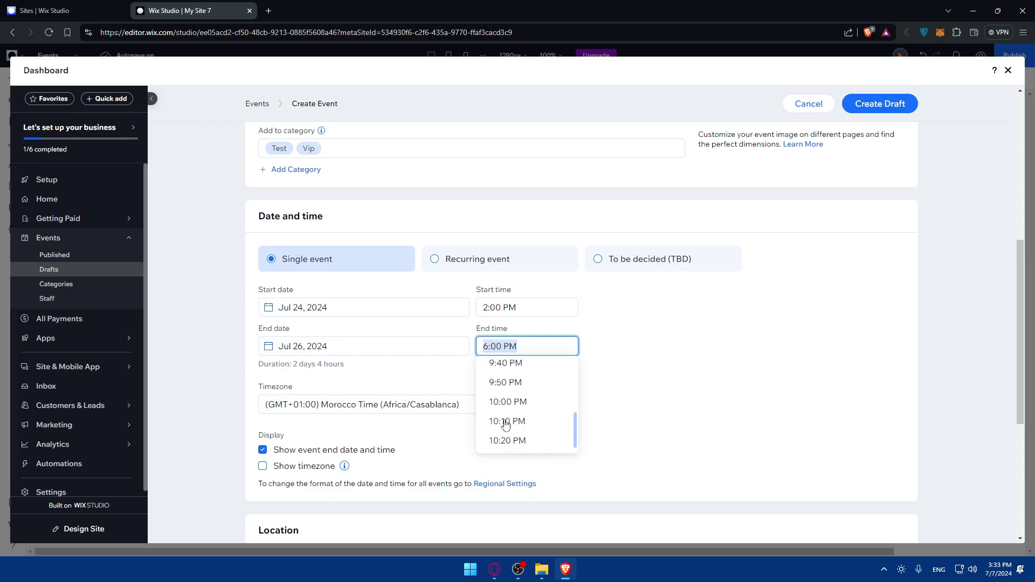
{"action": "scroll", "coordinate": [506, 424], "scroll_direction": "down", "scroll_amount": 4}
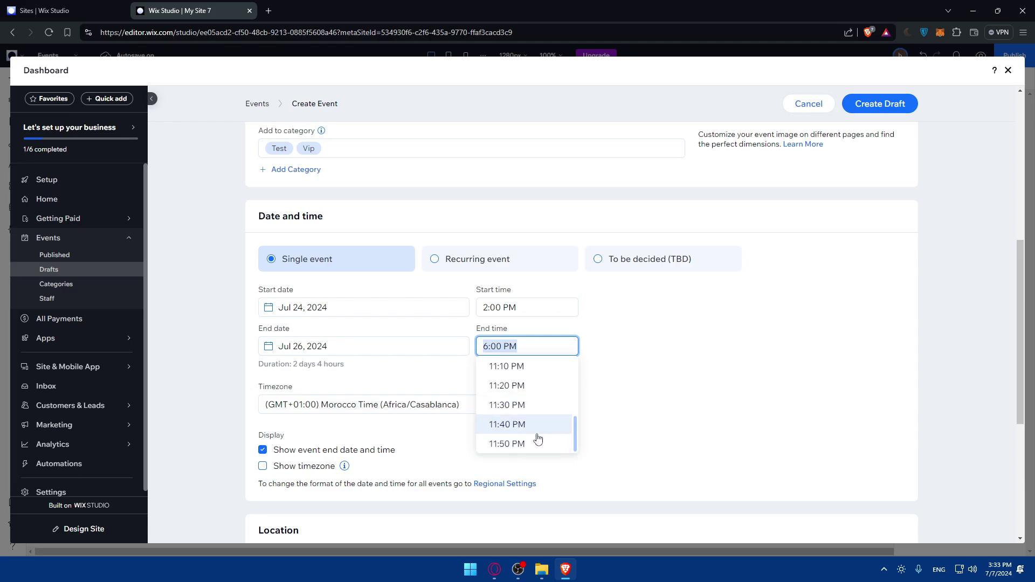
{"action": "scroll", "coordinate": [520, 398], "scroll_direction": "up", "scroll_amount": 3}
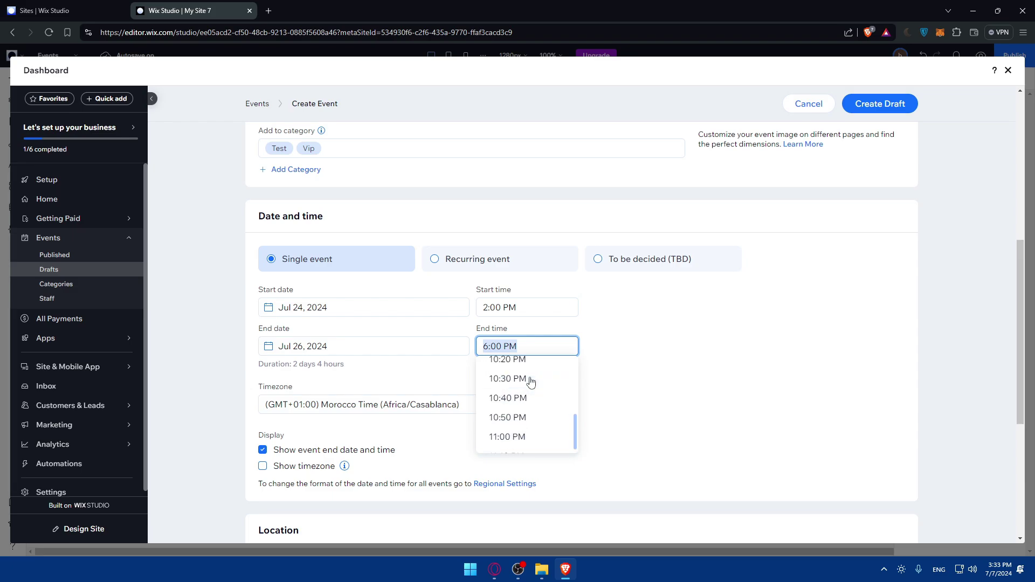
{"action": "left_click", "coordinate": [517, 435]}
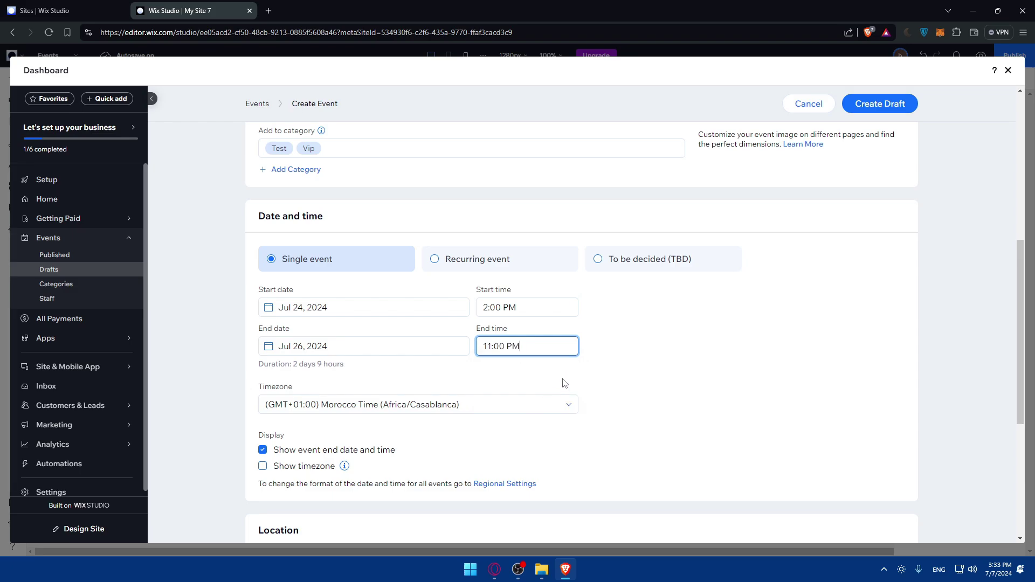
- Look through the available timezones for the event without choosing a different one
{"action": "left_click", "coordinate": [422, 408]}
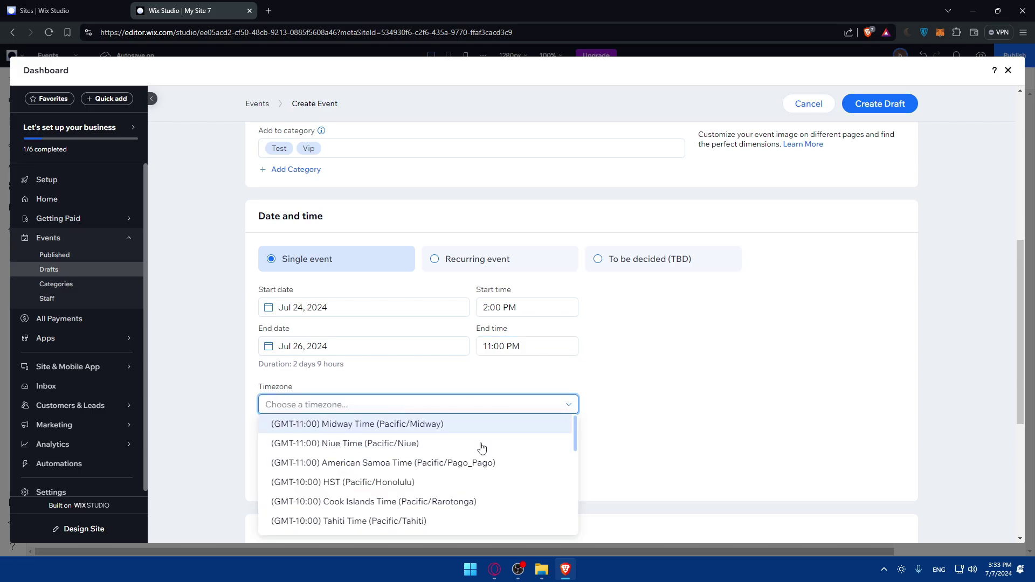
{"action": "scroll", "coordinate": [455, 462], "scroll_direction": "down", "scroll_amount": 15}
{"action": "scroll", "coordinate": [453, 463], "scroll_direction": "up", "scroll_amount": 3}
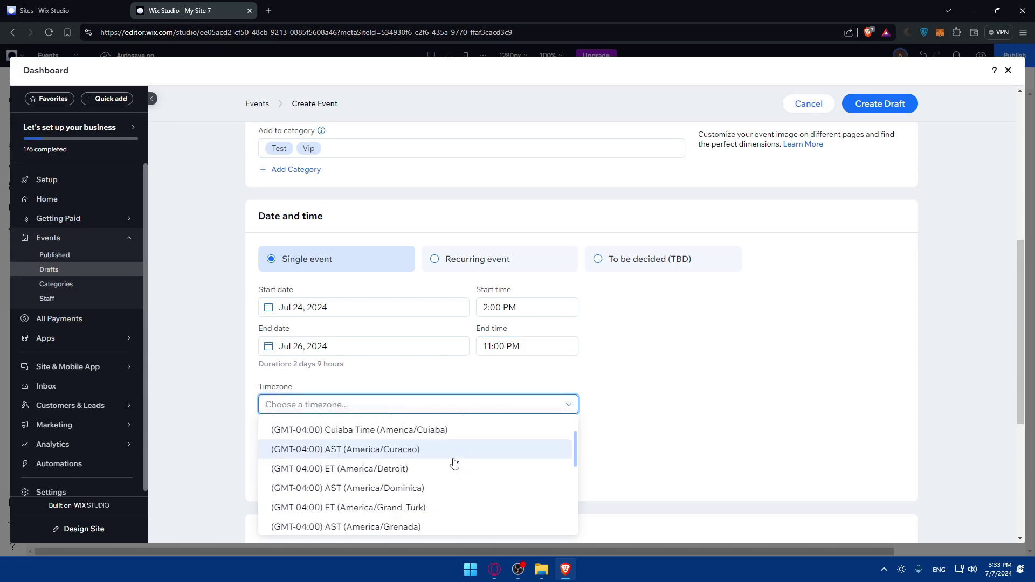
{"action": "scroll", "coordinate": [454, 464], "scroll_direction": "up", "scroll_amount": 3}
{"action": "scroll", "coordinate": [454, 456], "scroll_direction": "down", "scroll_amount": 5}
{"action": "left_click", "coordinate": [675, 425]}
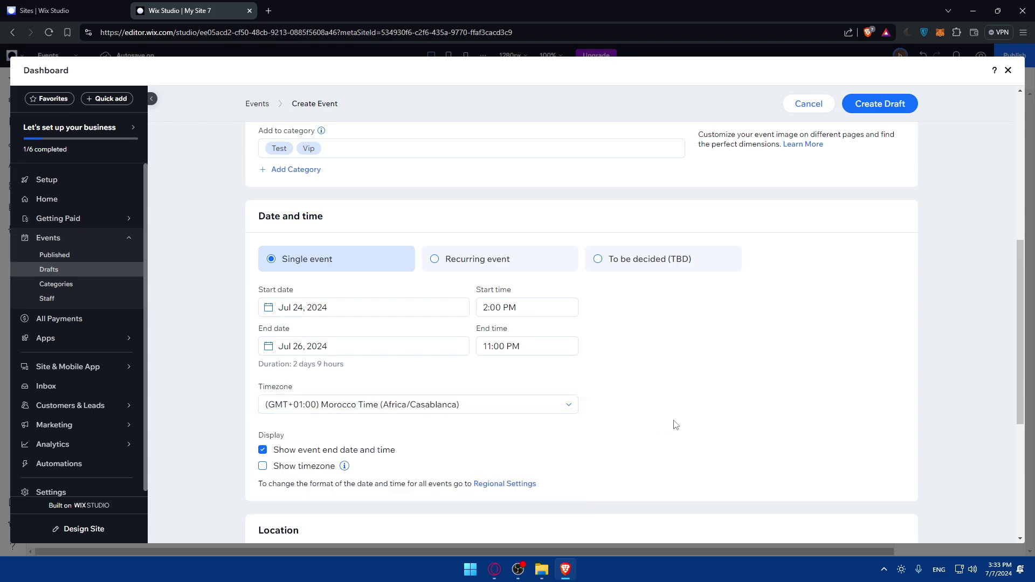
- Enable showing the timezone on the event, keeping the event end date and time displayed
{"action": "scroll", "coordinate": [330, 434], "scroll_direction": "down", "scroll_amount": 2}
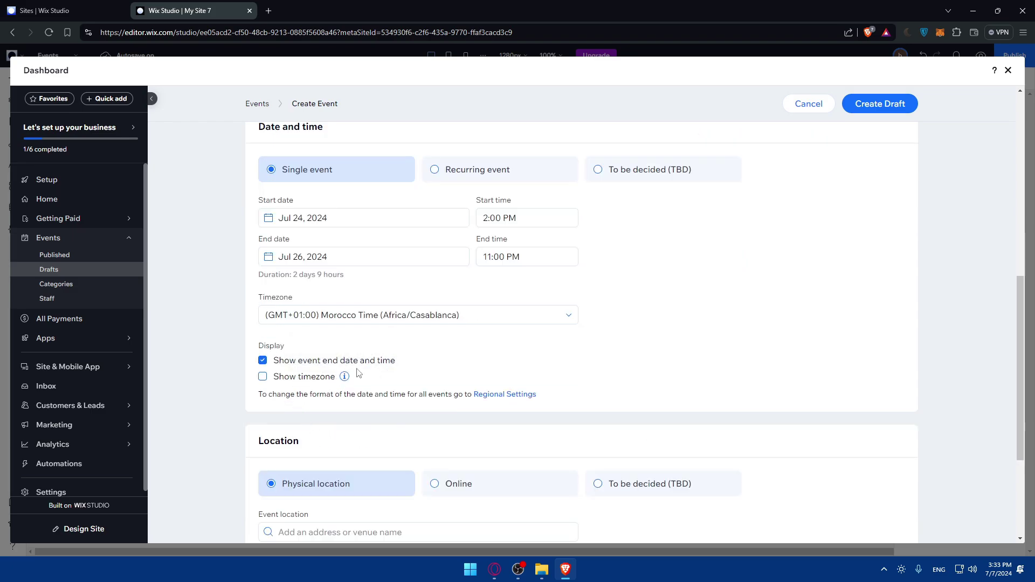
{"action": "left_click", "coordinate": [278, 364]}
{"action": "left_click", "coordinate": [265, 381]}
{"action": "mouse_move", "coordinate": [341, 379]}
{"action": "left_click_drag", "start_coordinate": [259, 393], "coordinate": [447, 404]}
{"action": "left_click", "coordinate": [450, 397]}
- Compare the event's Physical location, Online and To be decided (TBD) location types
{"action": "scroll", "coordinate": [478, 407], "scroll_direction": "down", "scroll_amount": 3}
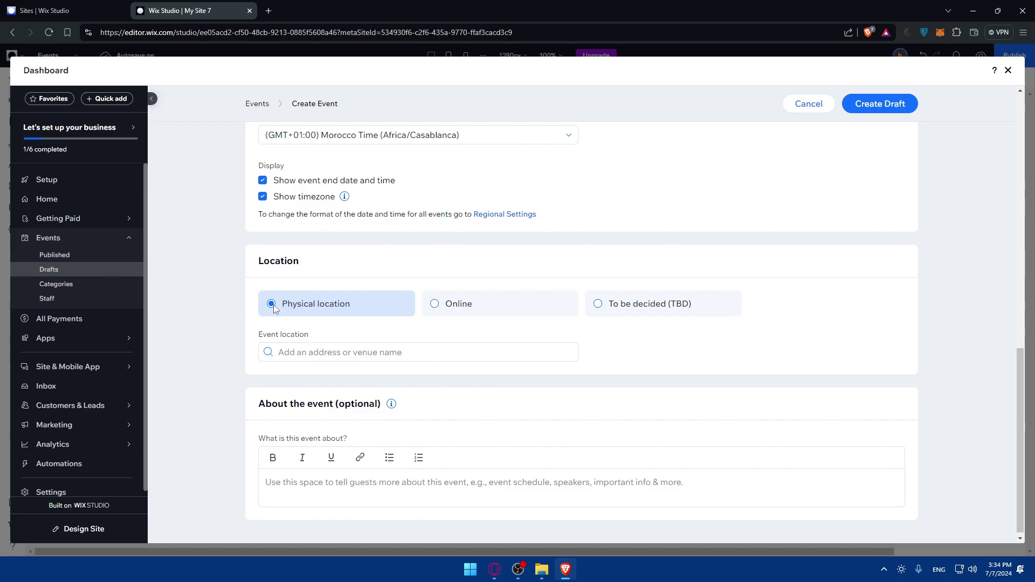
{"action": "left_click", "coordinate": [453, 306]}
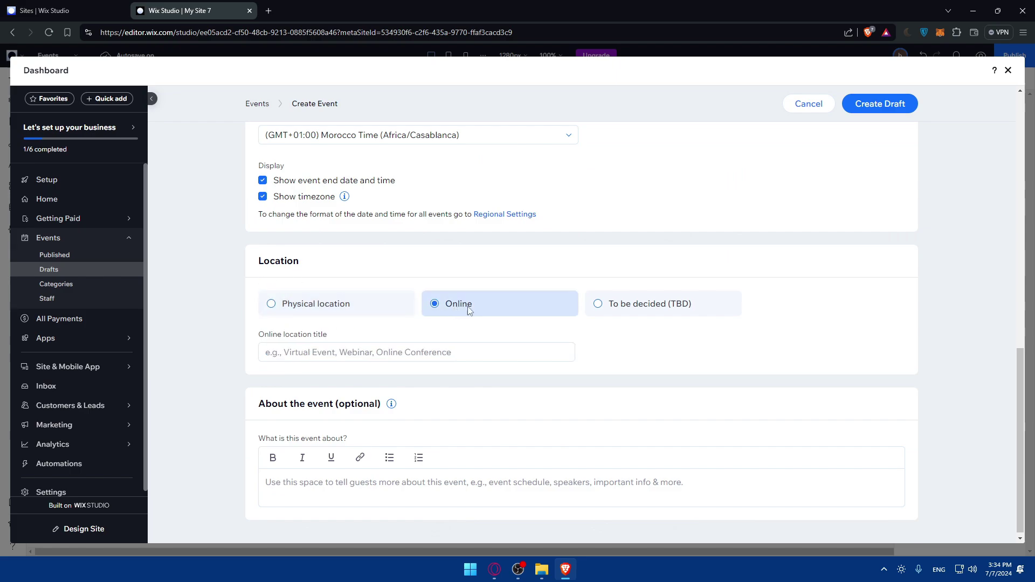
{"action": "left_click", "coordinate": [634, 309]}
{"action": "left_click", "coordinate": [343, 311]}
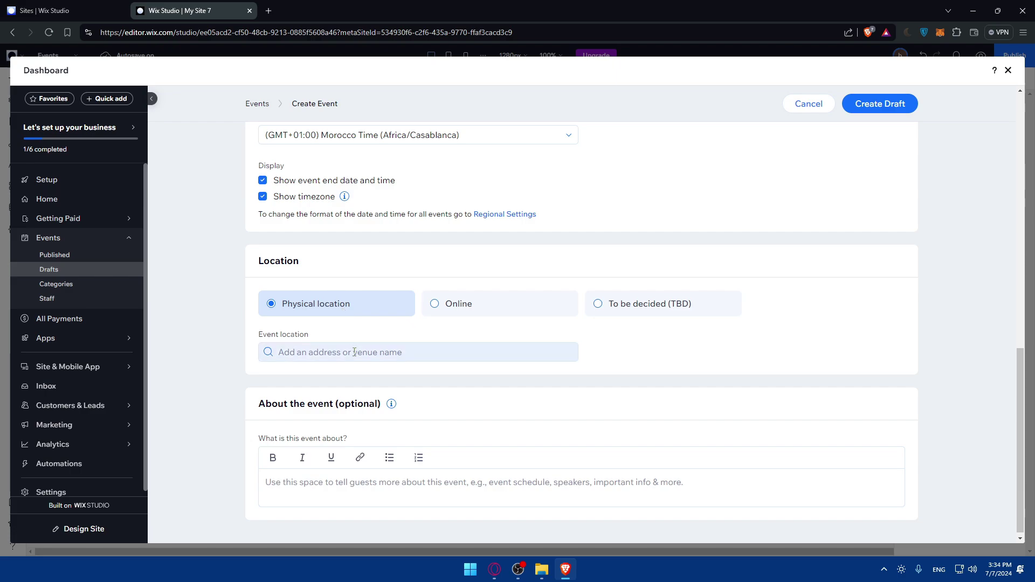
{"action": "left_click", "coordinate": [433, 304]}
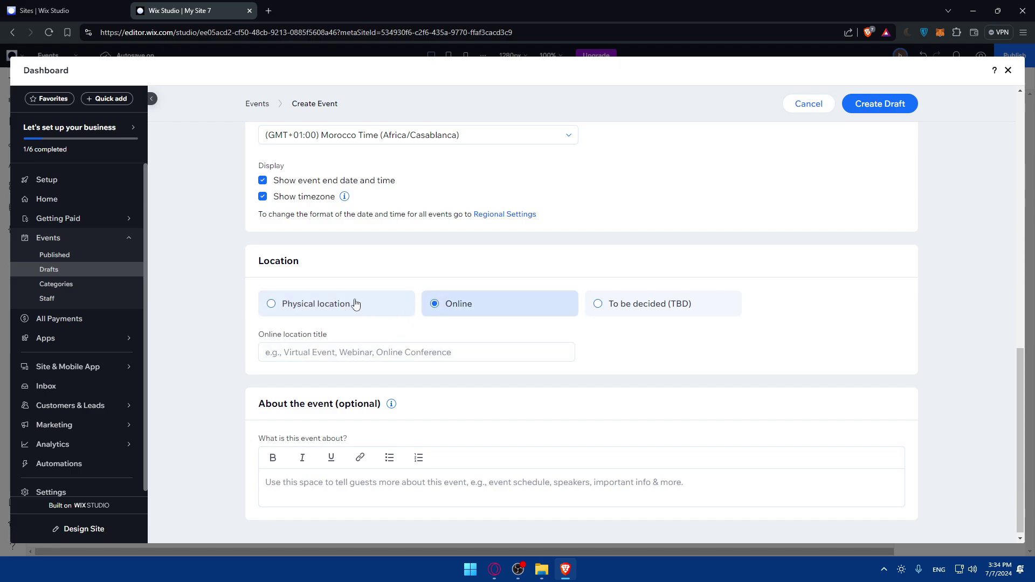
{"action": "left_click", "coordinate": [337, 312]}
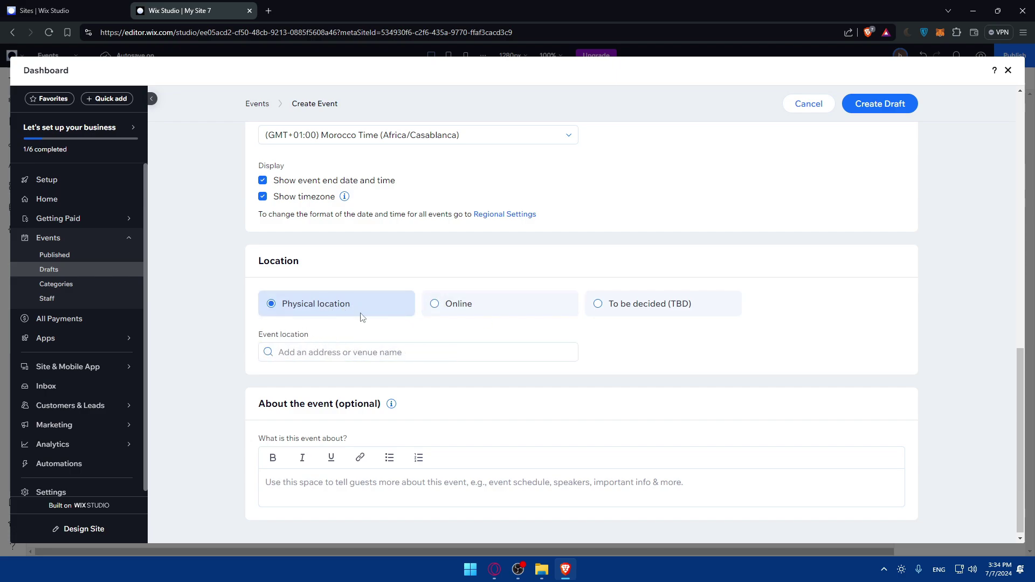
- Make the event's location Online and title it "Test"
{"action": "left_click", "coordinate": [441, 305]}
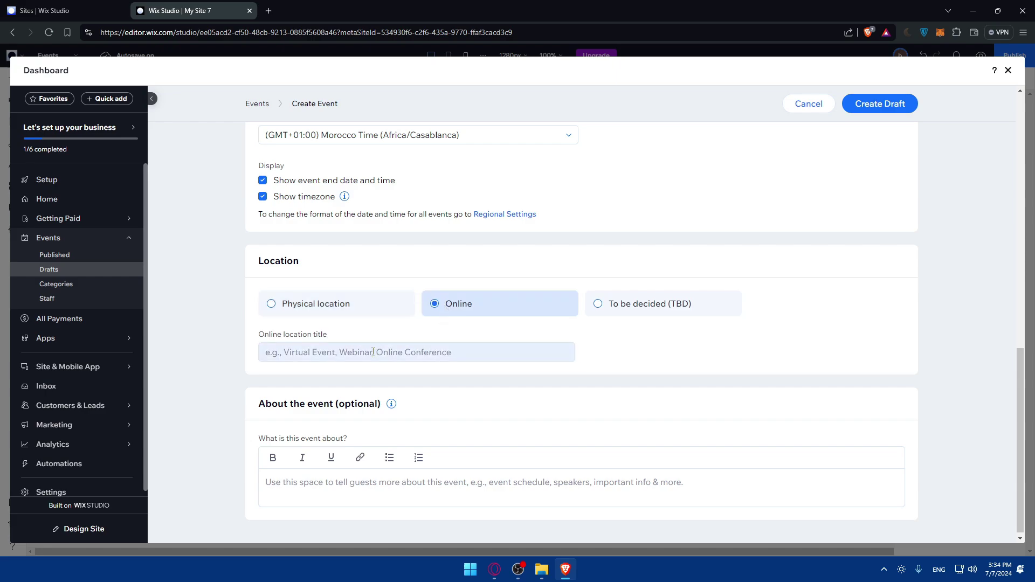
{"action": "left_click", "coordinate": [373, 351]}
{"action": "type", "text": "Test"}
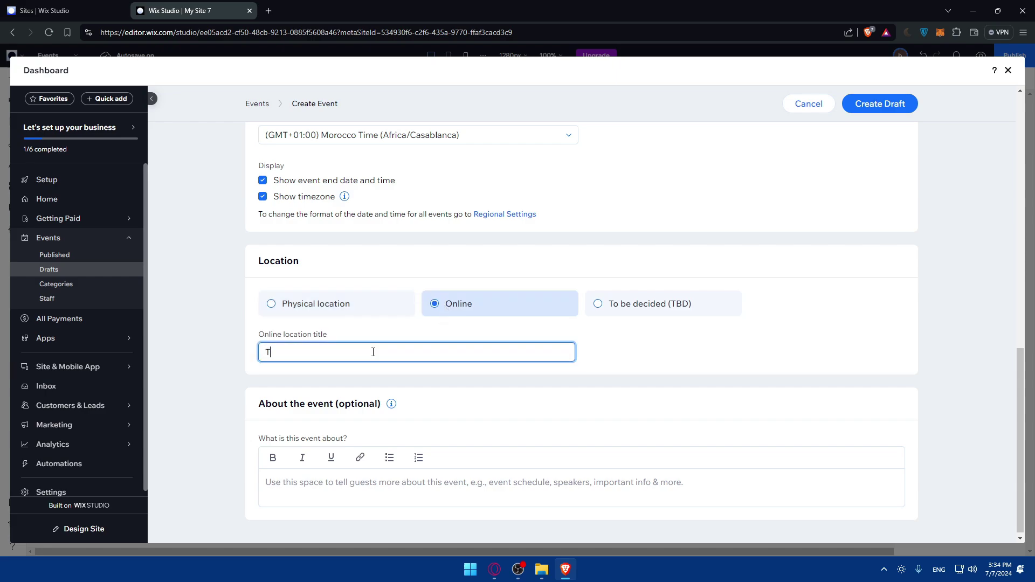
- Enter "fdhfdjdfj" as the text about the event and create the event draft
{"action": "left_click", "coordinate": [380, 484]}
{"action": "type", "text": "fdhfdjdfj"}
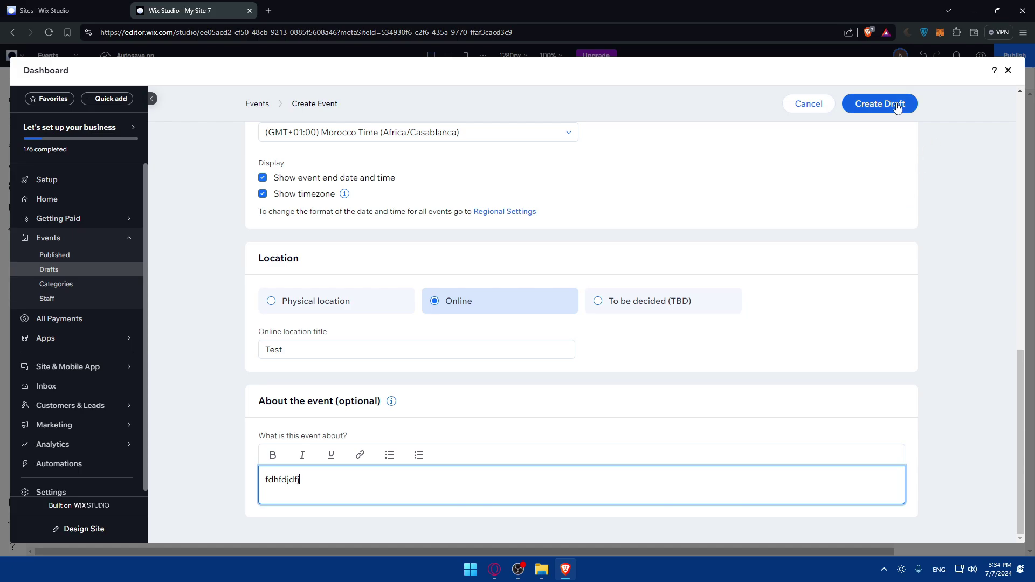
{"action": "left_click", "coordinate": [896, 107]}
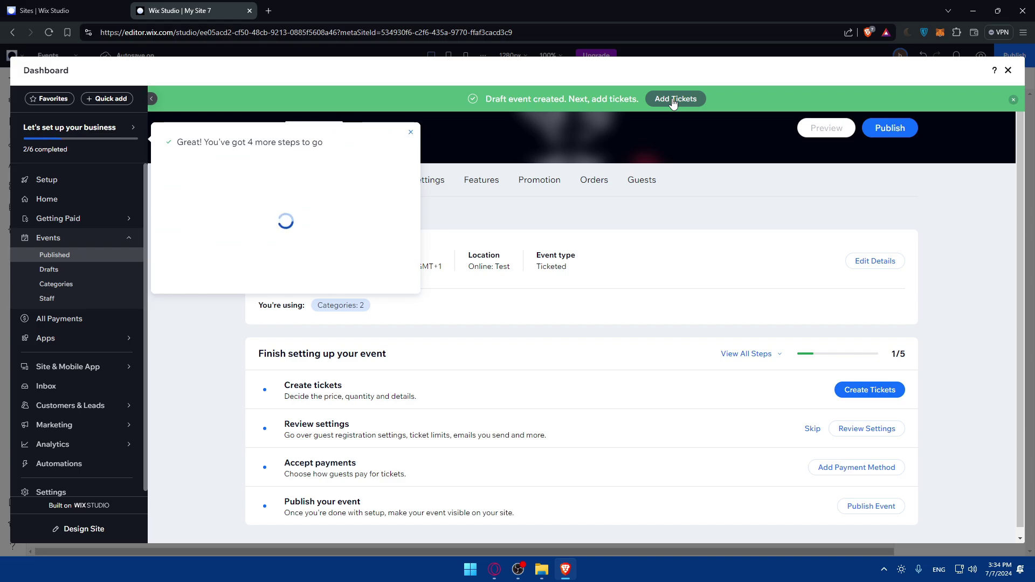
- Start a new ticket for the draft event and look over its name, description and pricing sections
{"action": "left_click", "coordinate": [676, 99]}
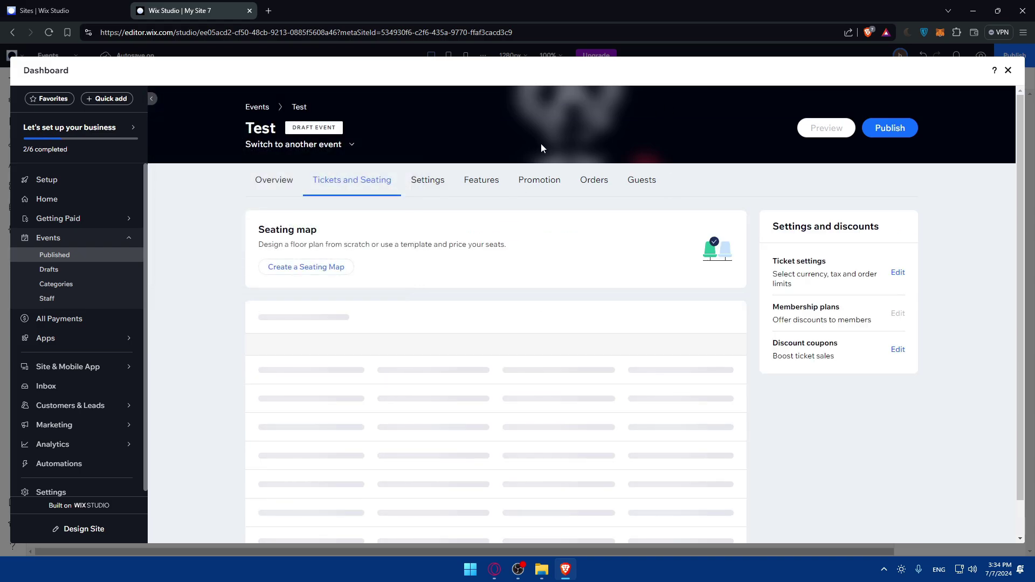
{"action": "left_click", "coordinate": [492, 445]}
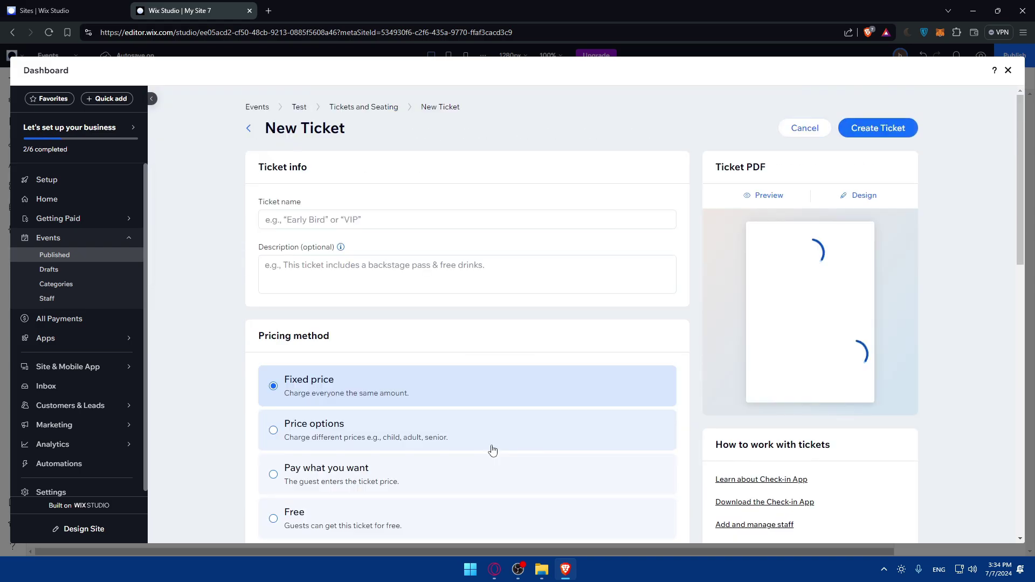
{"action": "scroll", "coordinate": [439, 374], "scroll_direction": "down", "scroll_amount": 2}
{"action": "scroll", "coordinate": [425, 358], "scroll_direction": "up", "scroll_amount": 2}
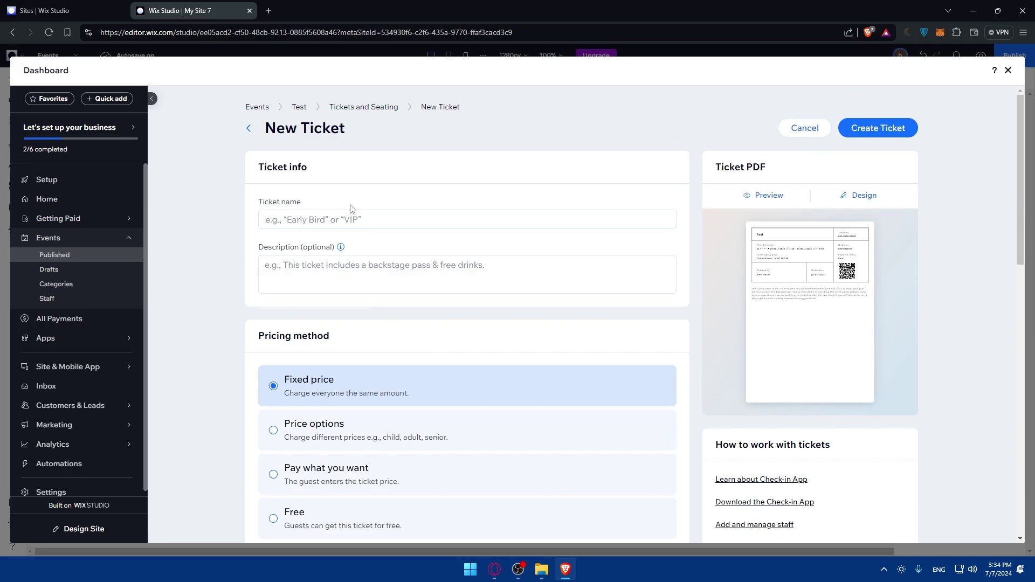
{"action": "scroll", "coordinate": [322, 416], "scroll_direction": "down", "scroll_amount": 3}
{"action": "scroll", "coordinate": [326, 419], "scroll_direction": "up", "scroll_amount": 3}
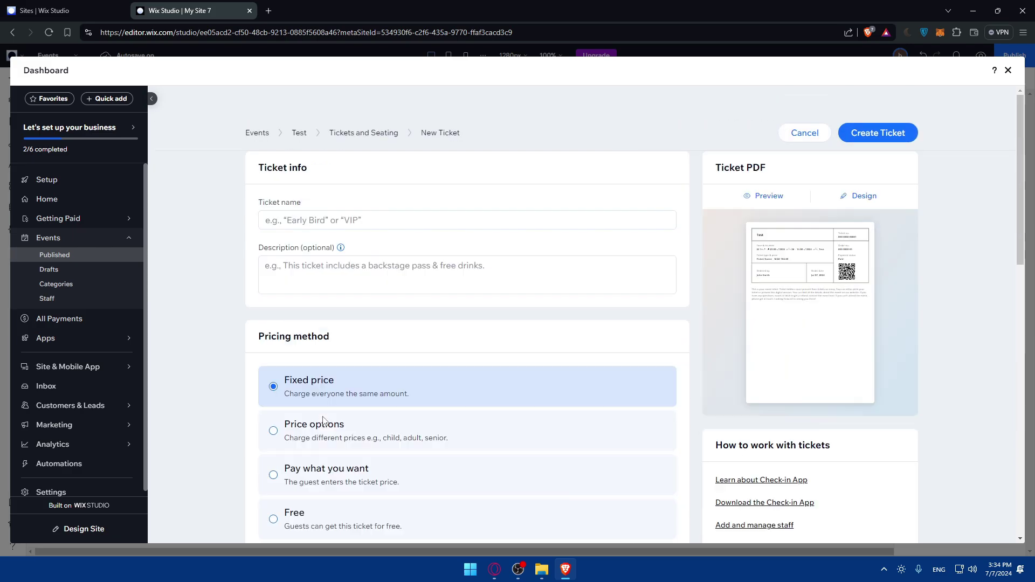
- Name the new ticket "VIP", leaving its description empty
{"action": "left_click", "coordinate": [336, 222]}
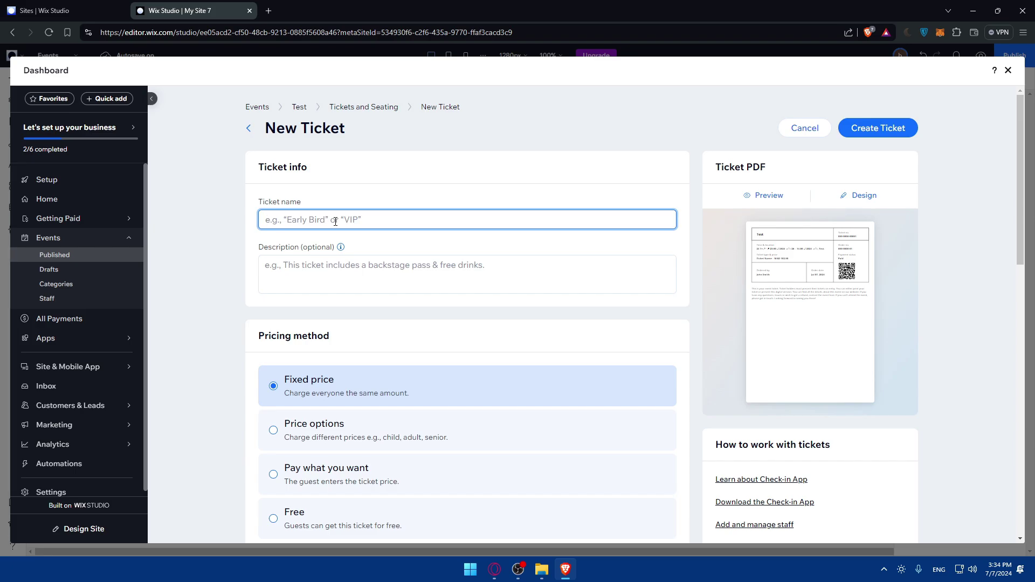
{"action": "type", "text": "Just entring"}
{"action": "key", "text": "ctrl+a"}
{"action": "type", "text": "V"}
{"action": "left_click", "coordinate": [323, 264]}
- Keep the Fixed price pricing method and set the VIP ticket's price to MAD 1000
{"action": "scroll", "coordinate": [323, 258], "scroll_direction": "down", "scroll_amount": 2}
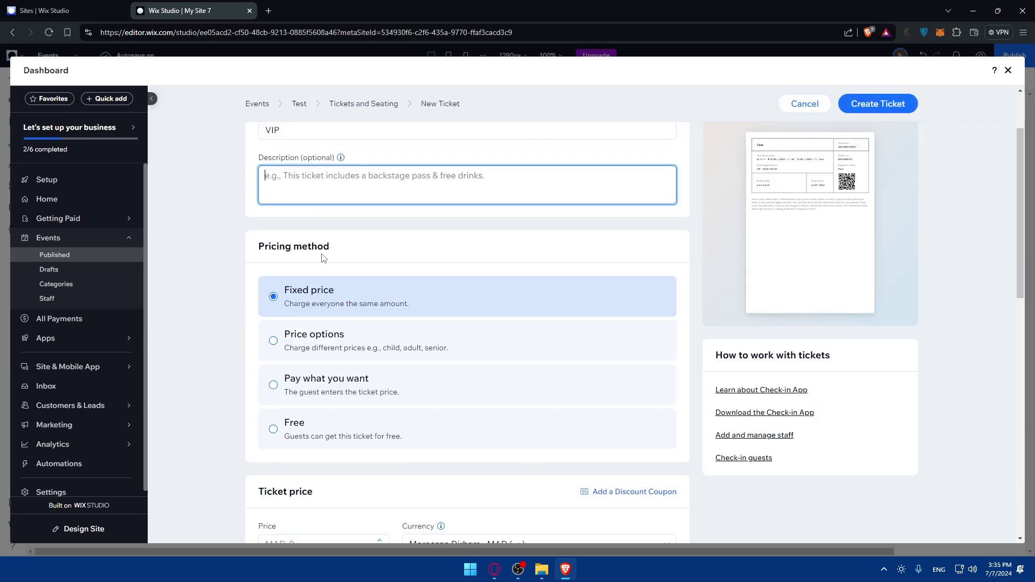
{"action": "left_click_drag", "start_coordinate": [323, 258], "coordinate": [227, 249]}
{"action": "left_click", "coordinate": [302, 273]}
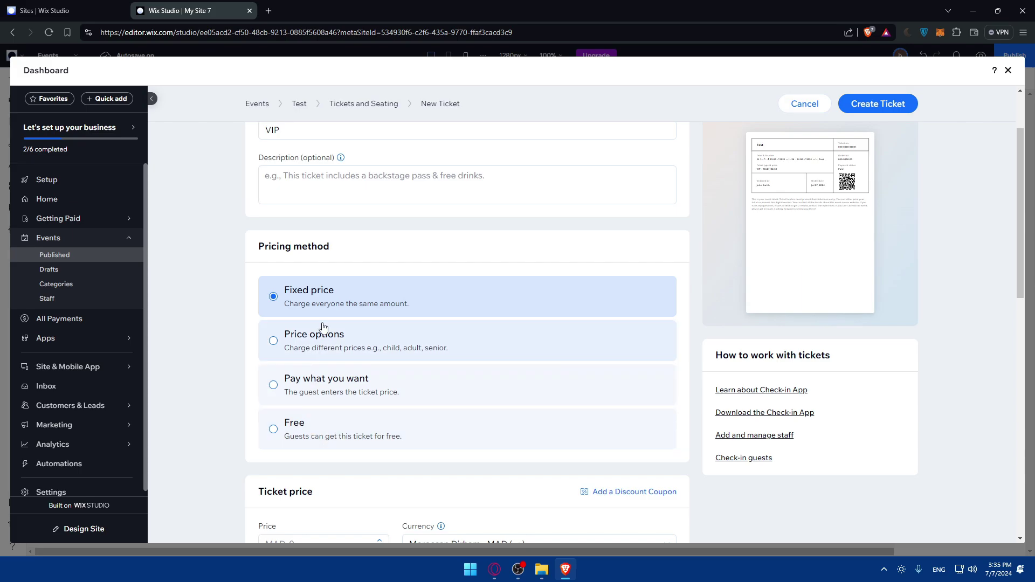
{"action": "scroll", "coordinate": [318, 388], "scroll_direction": "down", "scroll_amount": 4}
{"action": "left_click", "coordinate": [310, 369]}
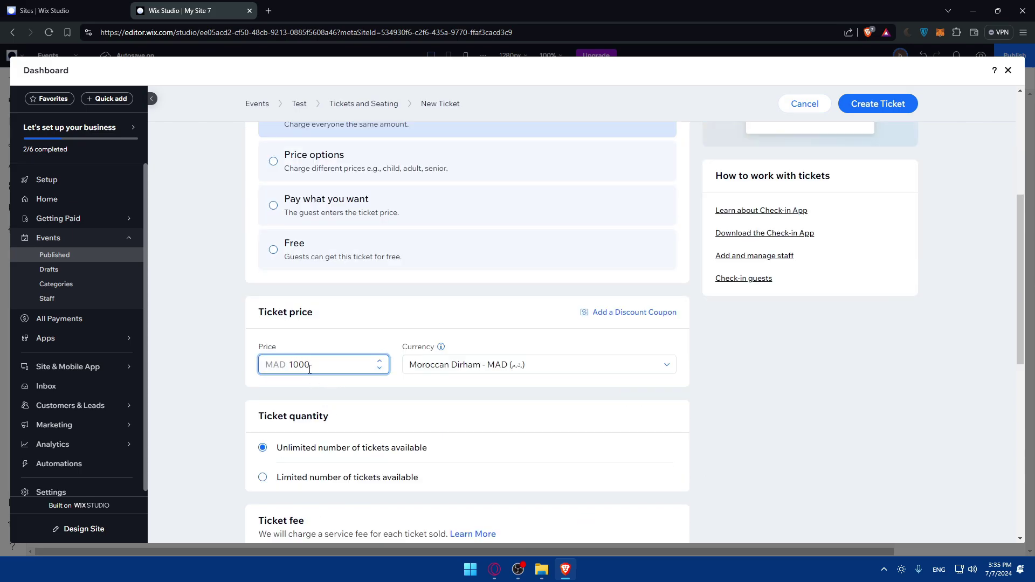
{"action": "left_click_drag", "start_coordinate": [309, 369], "coordinate": [231, 364]}
{"action": "scroll", "coordinate": [351, 344], "scroll_direction": "up", "scroll_amount": 2}
{"action": "scroll", "coordinate": [351, 340], "scroll_direction": "down", "scroll_amount": 4}
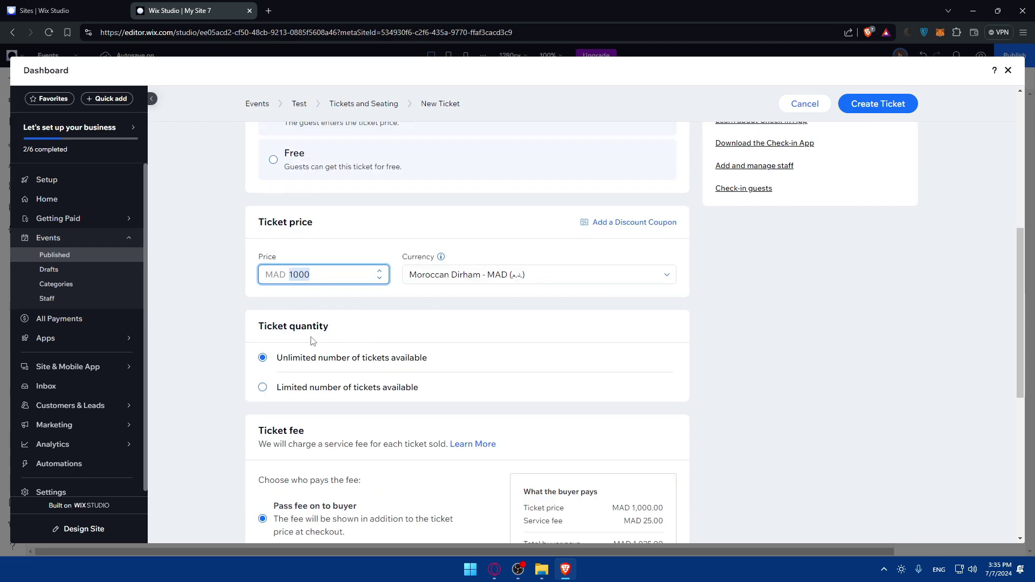
- Limit the number of VIP tickets available to 20
{"action": "left_click_drag", "start_coordinate": [340, 328], "coordinate": [251, 328]}
{"action": "left_click", "coordinate": [415, 329]}
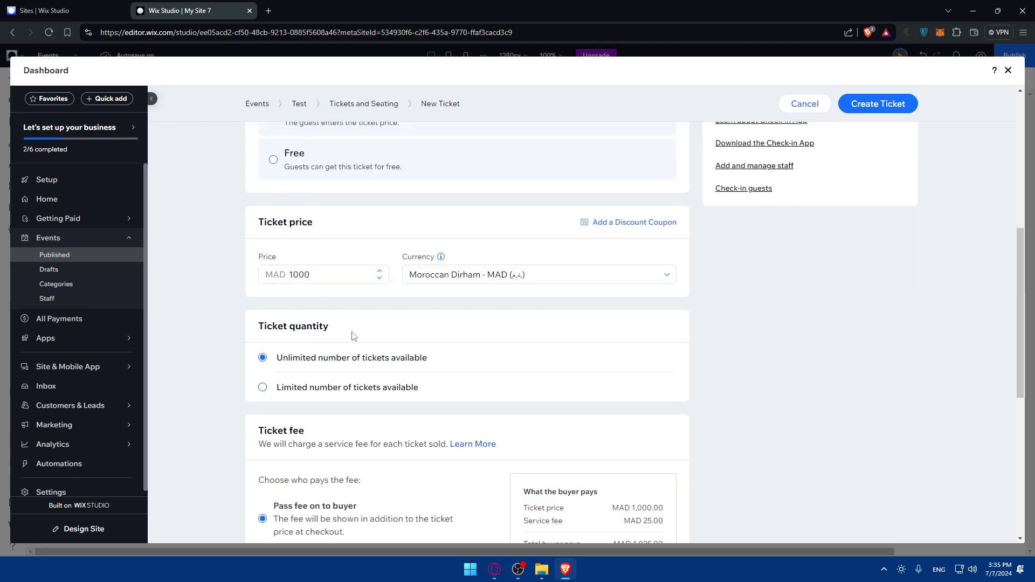
{"action": "left_click", "coordinate": [307, 389]}
{"action": "left_click", "coordinate": [327, 425]}
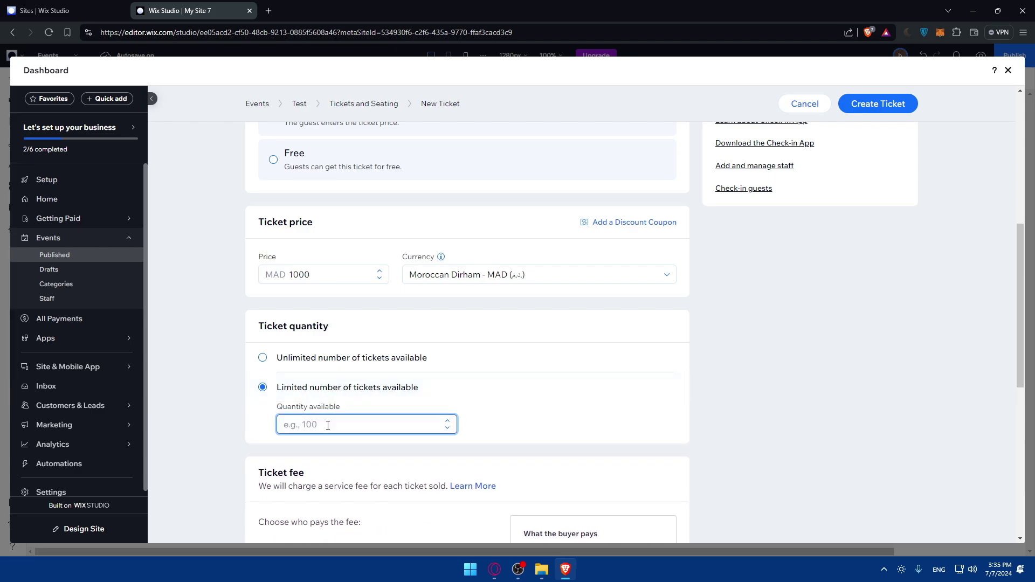
{"action": "type", "text": "20"}
- Compare absorbing the ticket fee with passing it on to the buyer, leaving Pass fee on to buyer selected
{"action": "scroll", "coordinate": [326, 423], "scroll_direction": "down", "scroll_amount": 3}
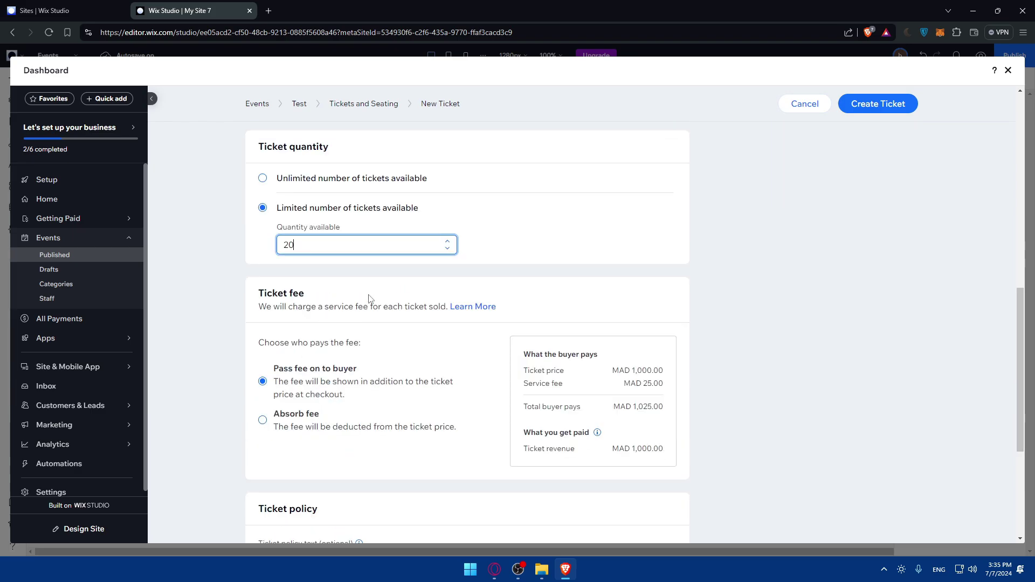
{"action": "scroll", "coordinate": [348, 314], "scroll_direction": "down", "scroll_amount": 2}
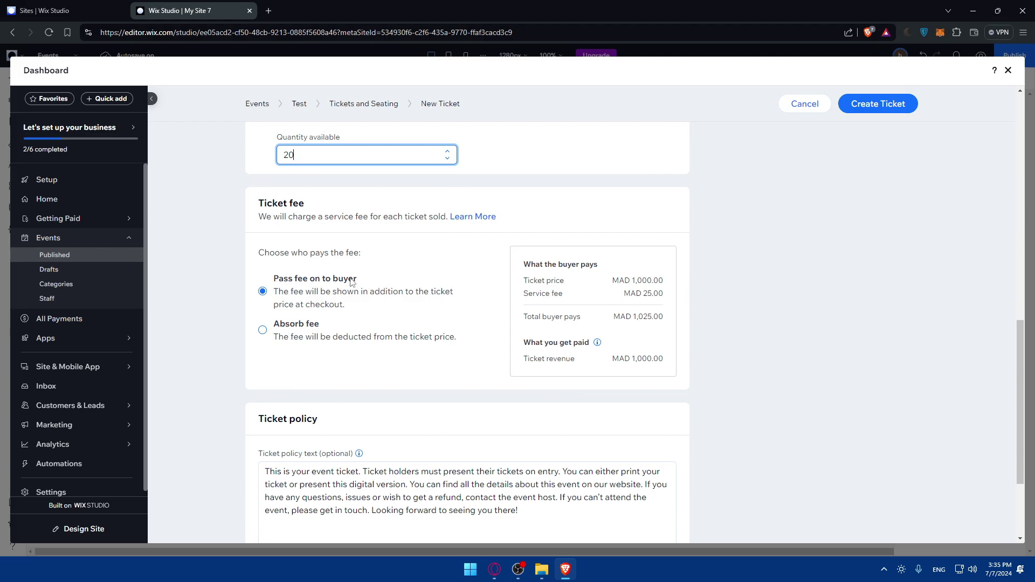
{"action": "left_click", "coordinate": [284, 331]}
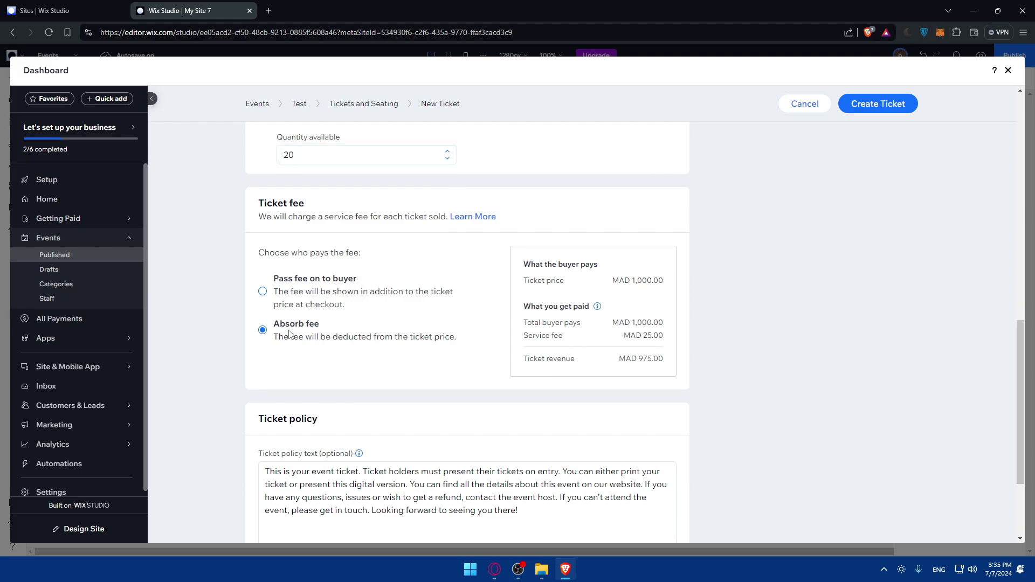
{"action": "left_click", "coordinate": [301, 290]}
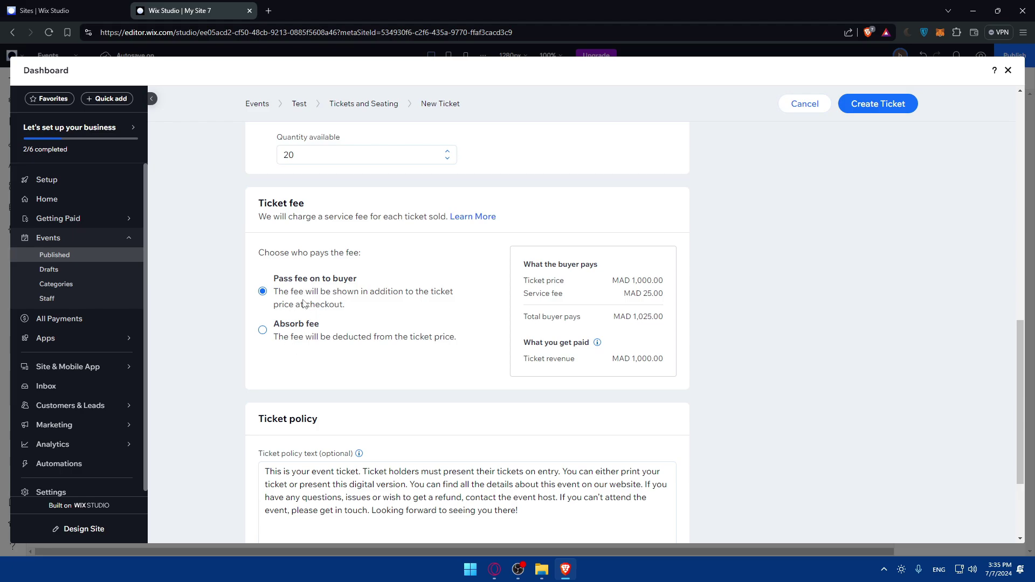
- Look over the ticket policy text and the optional ticket sale period settings, leaving the sale period off
{"action": "scroll", "coordinate": [318, 299], "scroll_direction": "down", "scroll_amount": 3}
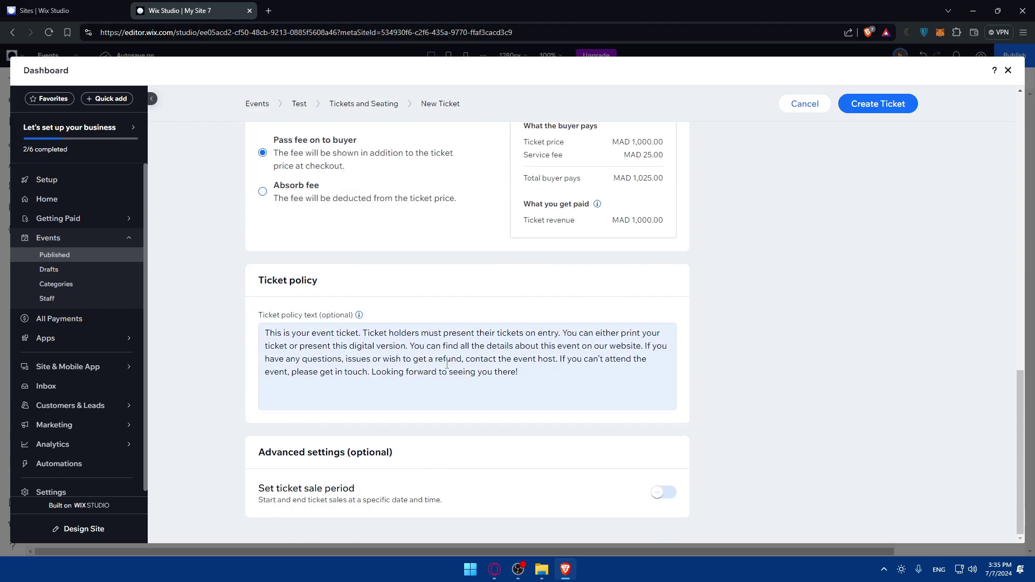
{"action": "triple_click", "coordinate": [309, 325]}
{"action": "left_click", "coordinate": [397, 454]}
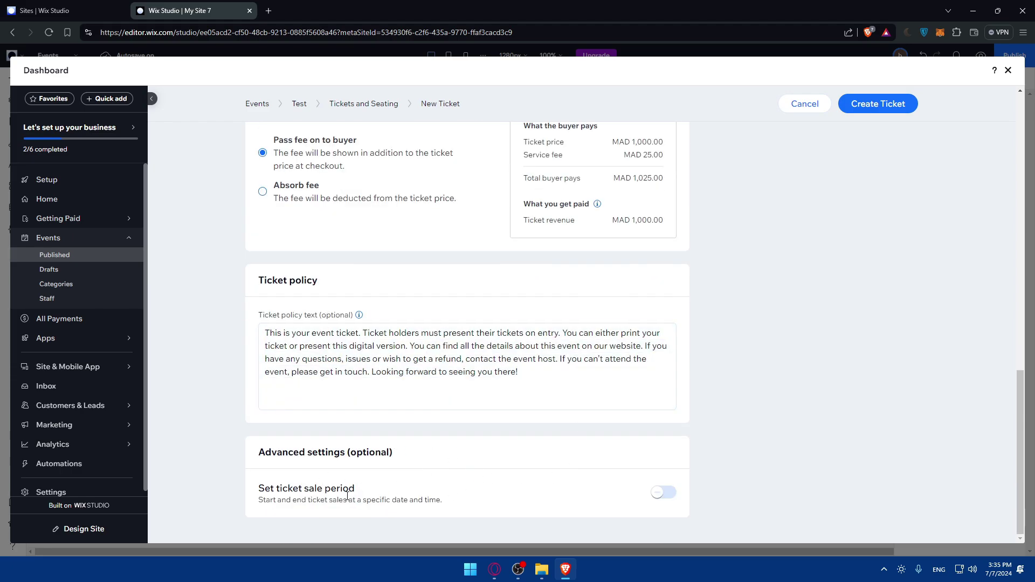
{"action": "left_click", "coordinate": [662, 492]}
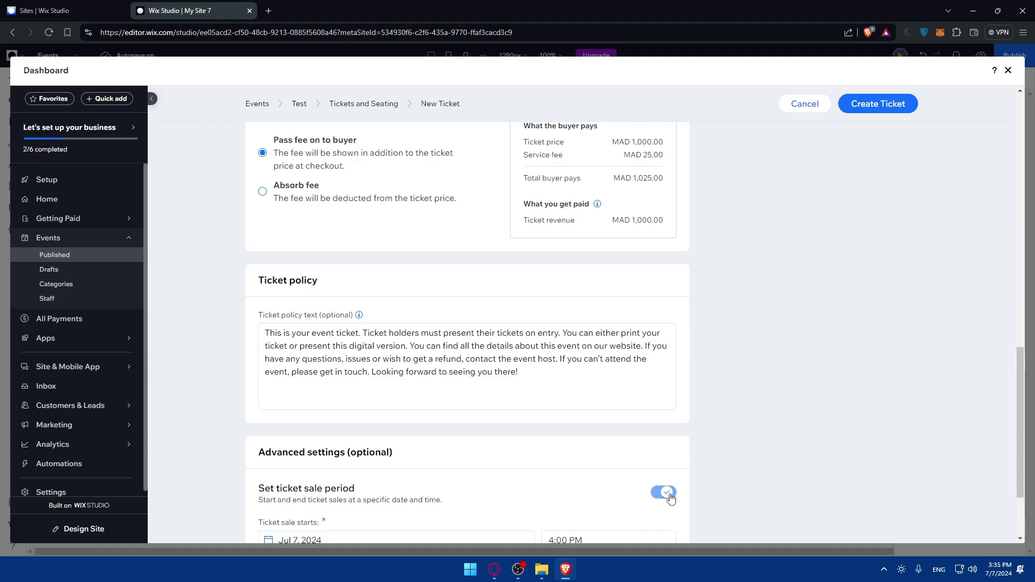
{"action": "scroll", "coordinate": [628, 419], "scroll_direction": "down", "scroll_amount": 3}
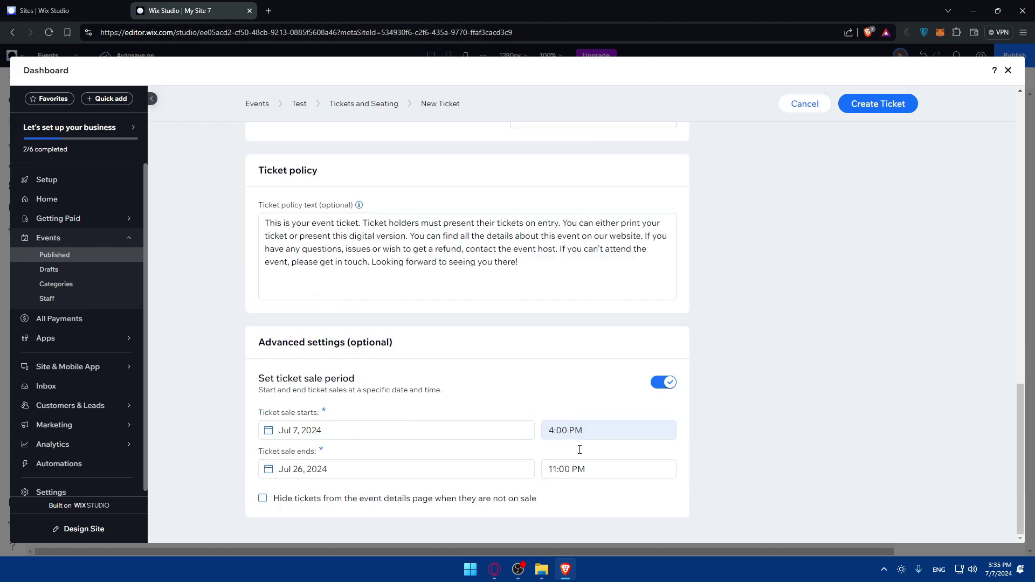
{"action": "left_click", "coordinate": [666, 383]}
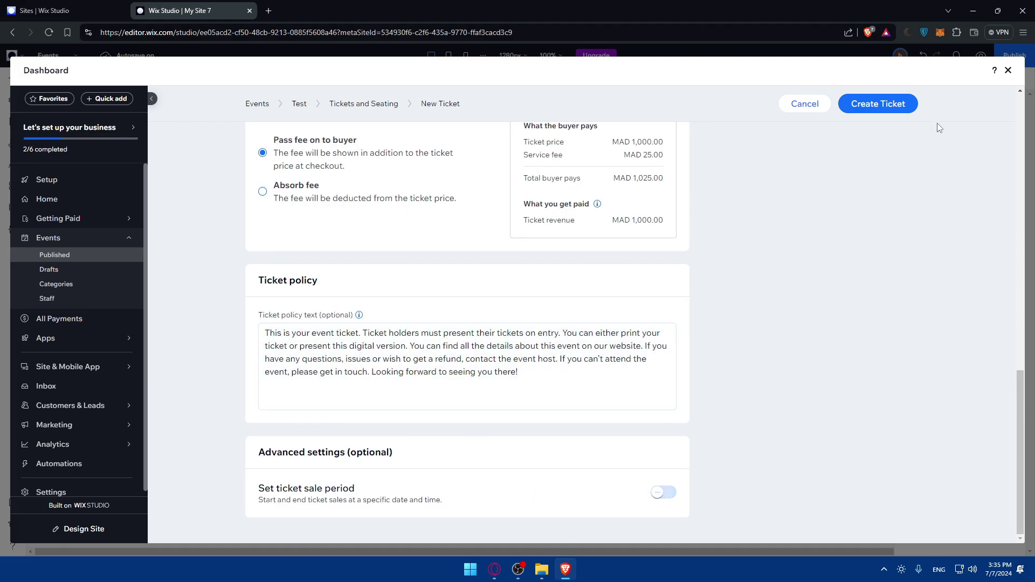
- Create the VIP ticket, then close the dashboard and look over the Upcoming Events page in the editor
{"action": "left_click", "coordinate": [877, 104]}
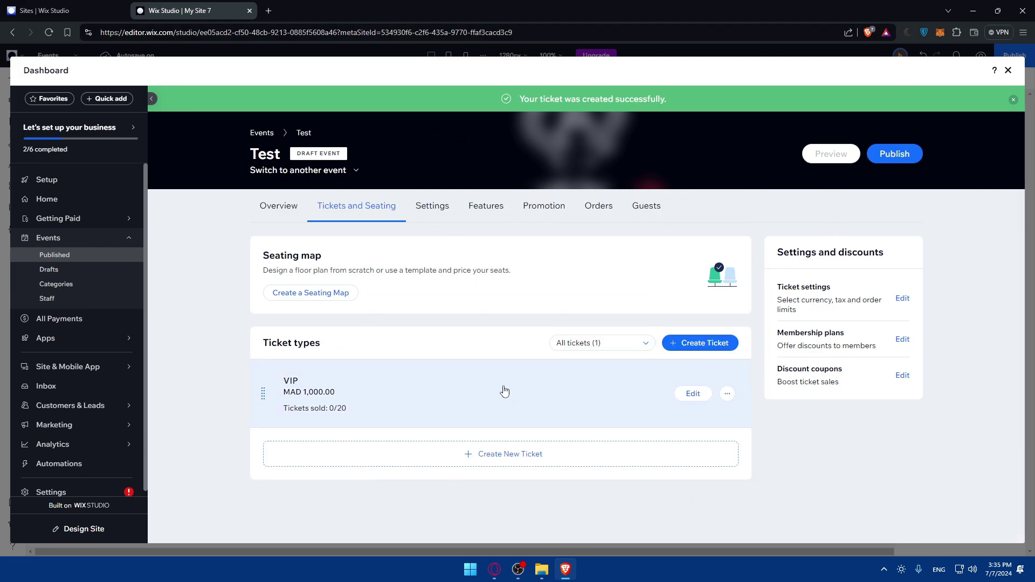
{"action": "left_click", "coordinate": [1007, 70]}
{"action": "scroll", "coordinate": [408, 408], "scroll_direction": "down", "scroll_amount": 2}
{"action": "scroll", "coordinate": [399, 323], "scroll_direction": "up", "scroll_amount": 2}
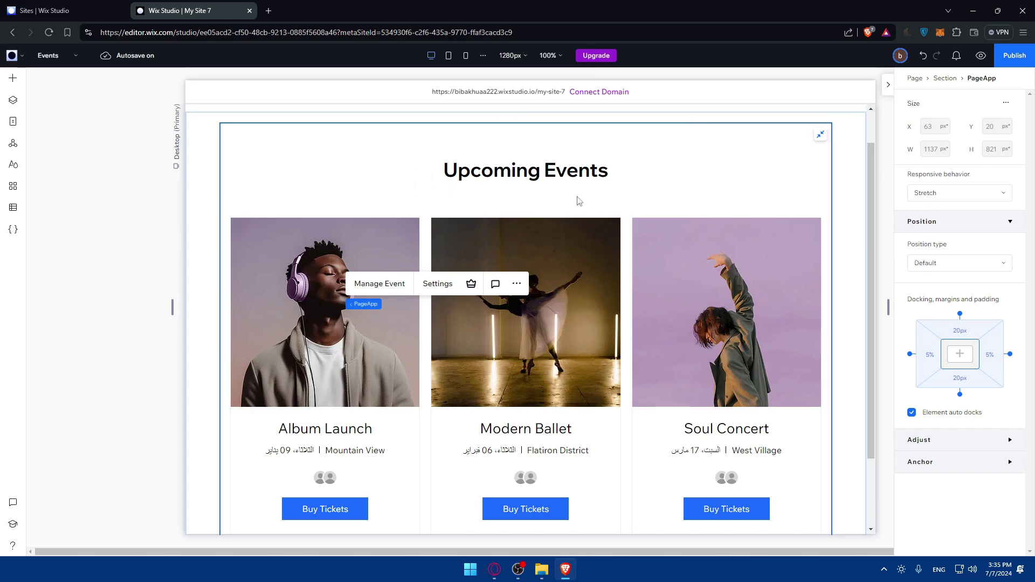
{"action": "scroll", "coordinate": [577, 199], "scroll_direction": "down", "scroll_amount": 2}
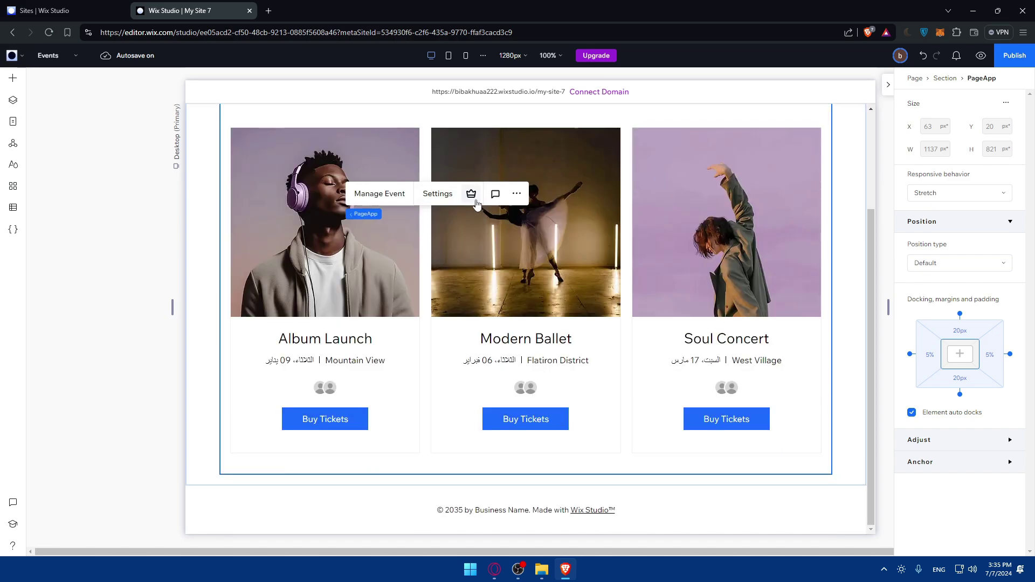
{"action": "scroll", "coordinate": [656, 229], "scroll_direction": "up", "scroll_amount": 3}
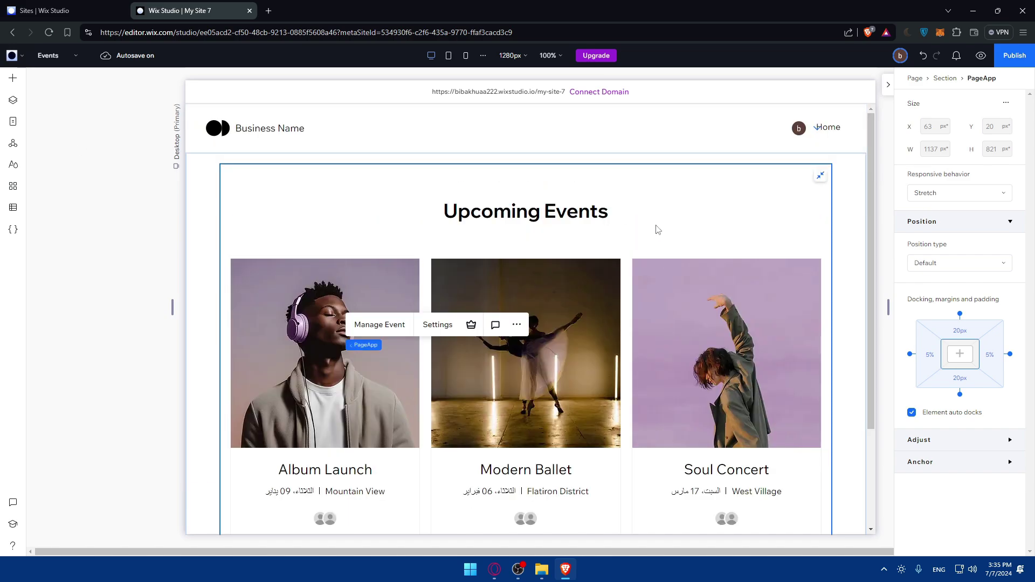